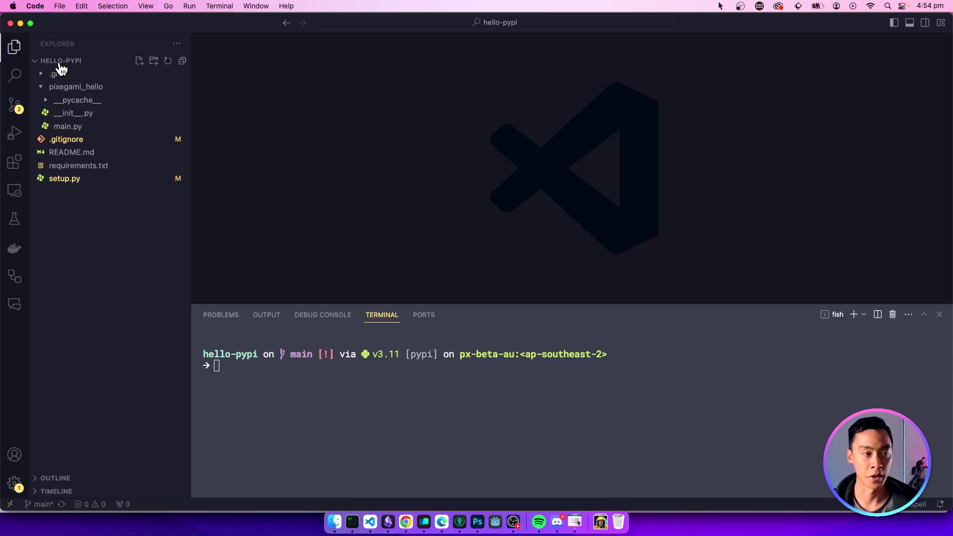
Review main.py's hello function and the hello import in __init__.py.
{"action": "left_click", "coordinate": [78, 87]}
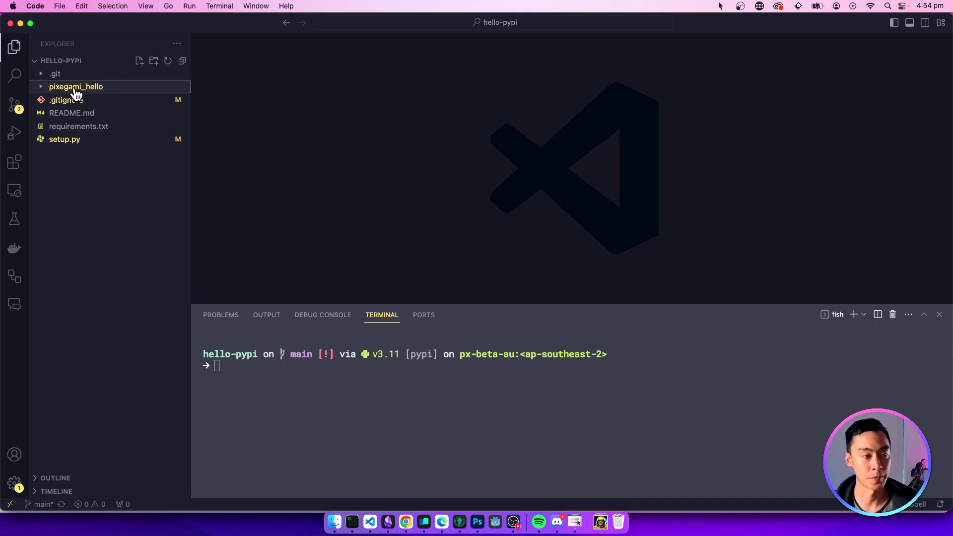
{"action": "left_click", "coordinate": [91, 88]}
{"action": "left_click", "coordinate": [77, 126]}
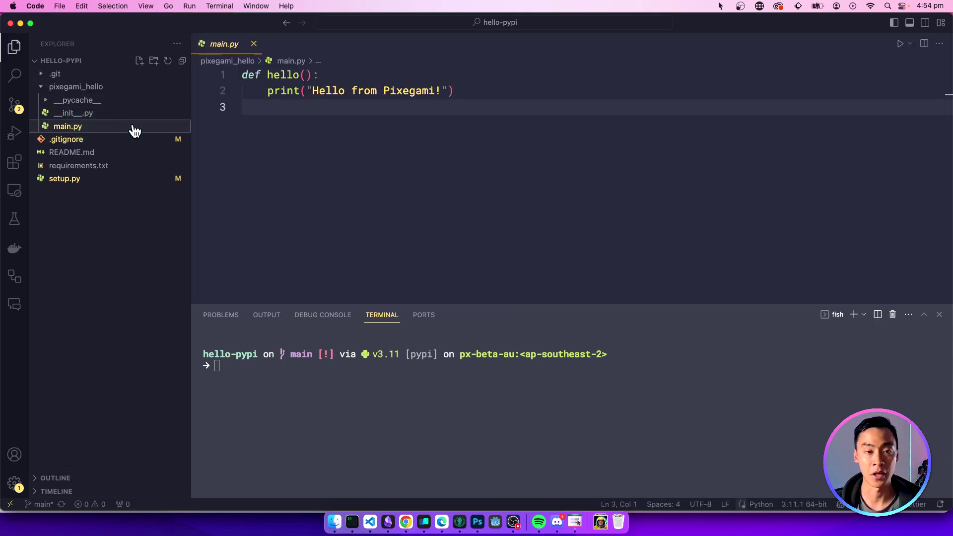
{"action": "key", "text": "super+shift+Up"}
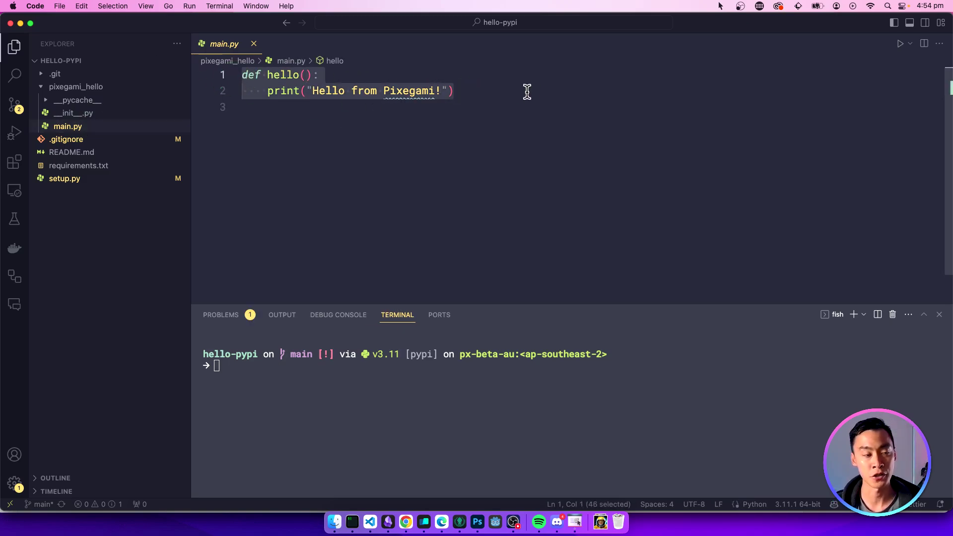
{"action": "left_click", "coordinate": [522, 106]}
{"action": "left_click", "coordinate": [74, 113]}
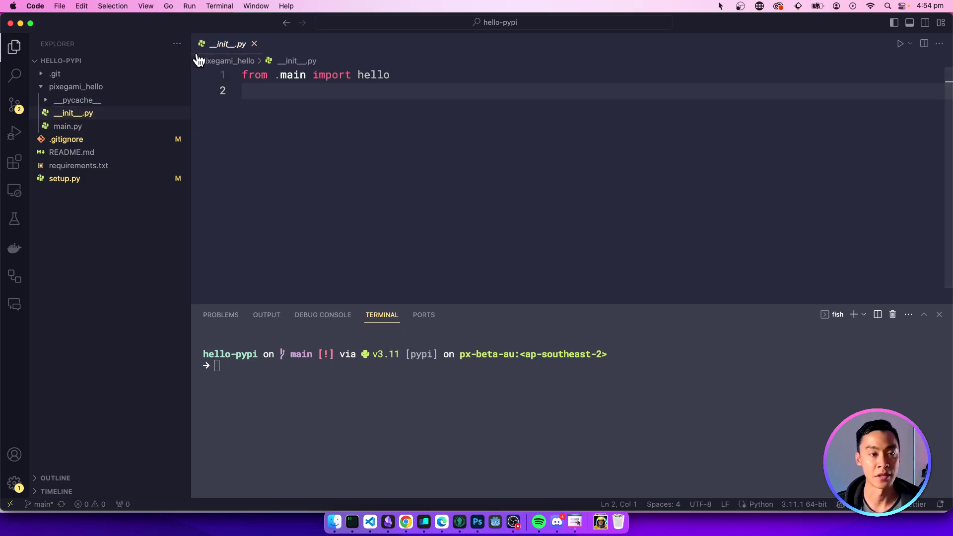
{"action": "left_click", "coordinate": [351, 74]}
{"action": "left_click", "coordinate": [201, 74]}
{"action": "left_click", "coordinate": [384, 113]}
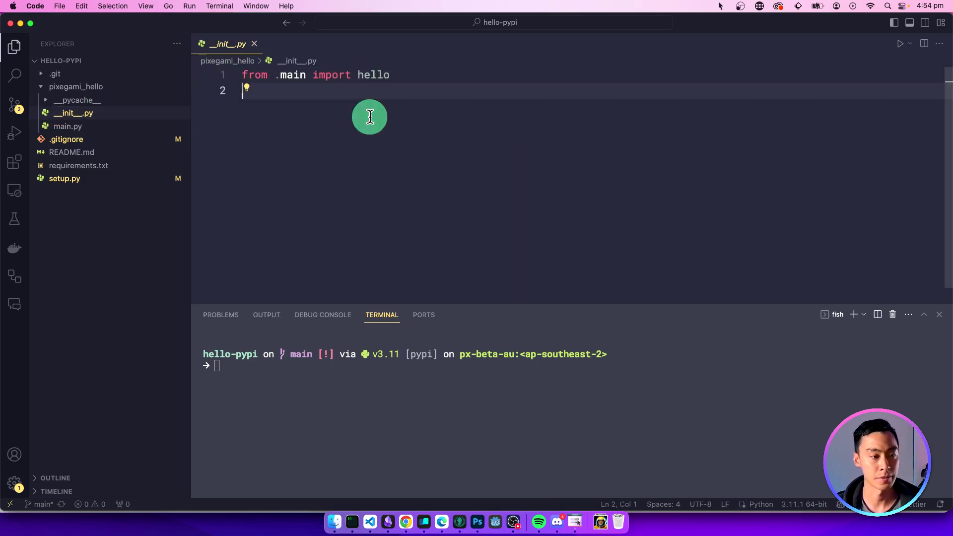
Show requirements.txt listing setuptools, wheel and twine, glancing at README.md.
{"action": "left_click", "coordinate": [77, 87]}
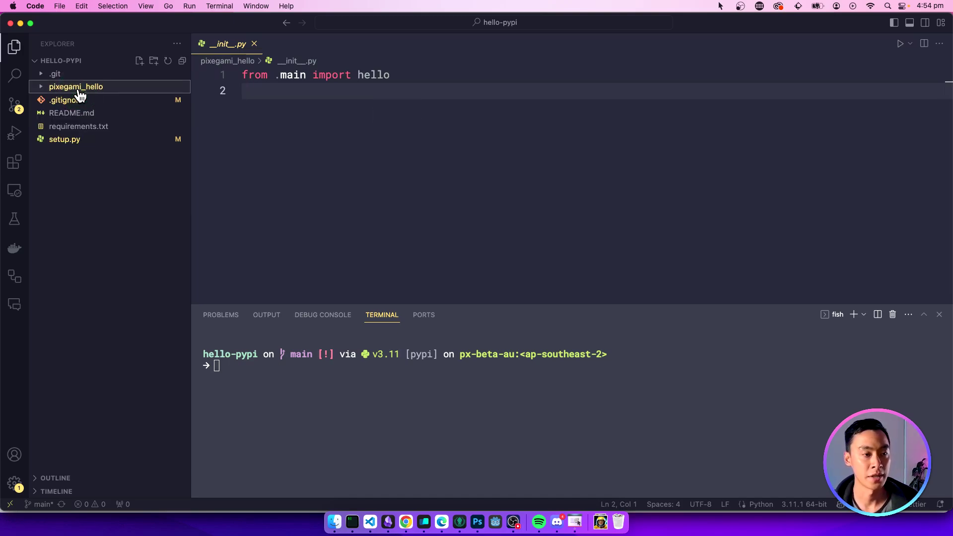
{"action": "left_click", "coordinate": [79, 141]}
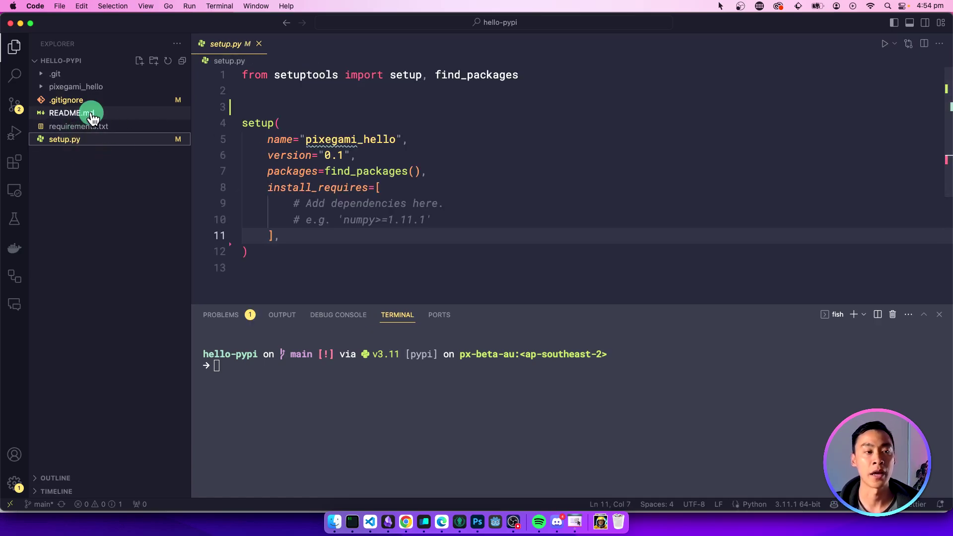
{"action": "left_click", "coordinate": [86, 113]}
{"action": "left_click", "coordinate": [89, 127]}
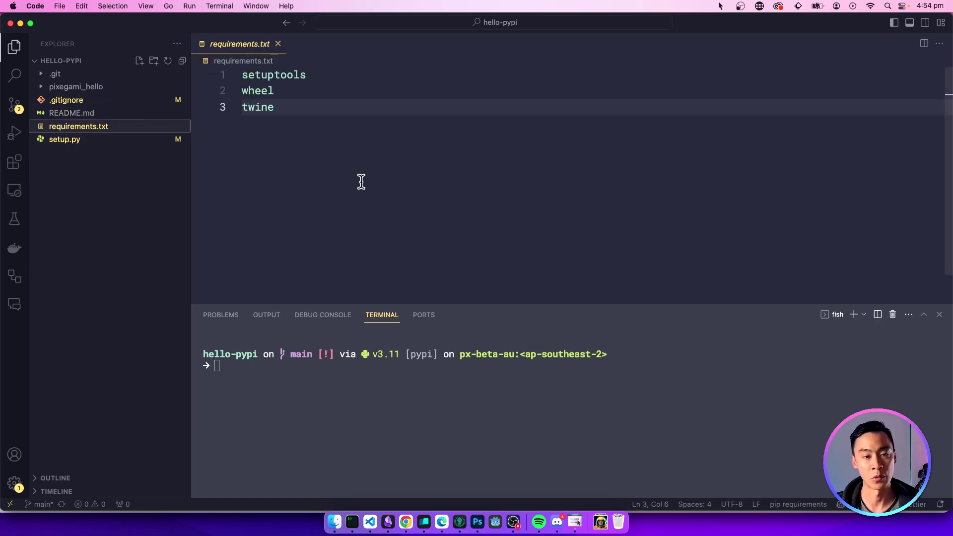
{"action": "left_click", "coordinate": [93, 113]}
{"action": "left_click", "coordinate": [113, 127]}
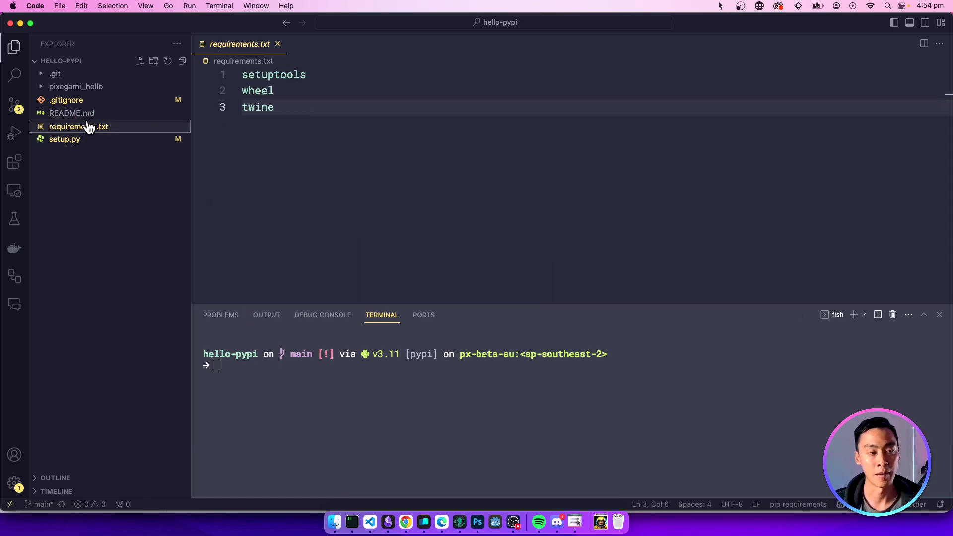
Walk through setup.py's pixegami_hello configuration, version 0.1 and install_requires block.
{"action": "left_click", "coordinate": [75, 140]}
{"action": "left_click", "coordinate": [335, 104]}
{"action": "left_click", "coordinate": [471, 187]}
{"action": "left_click_drag", "start_coordinate": [322, 255], "coordinate": [198, 58]}
{"action": "left_click", "coordinate": [495, 166]}
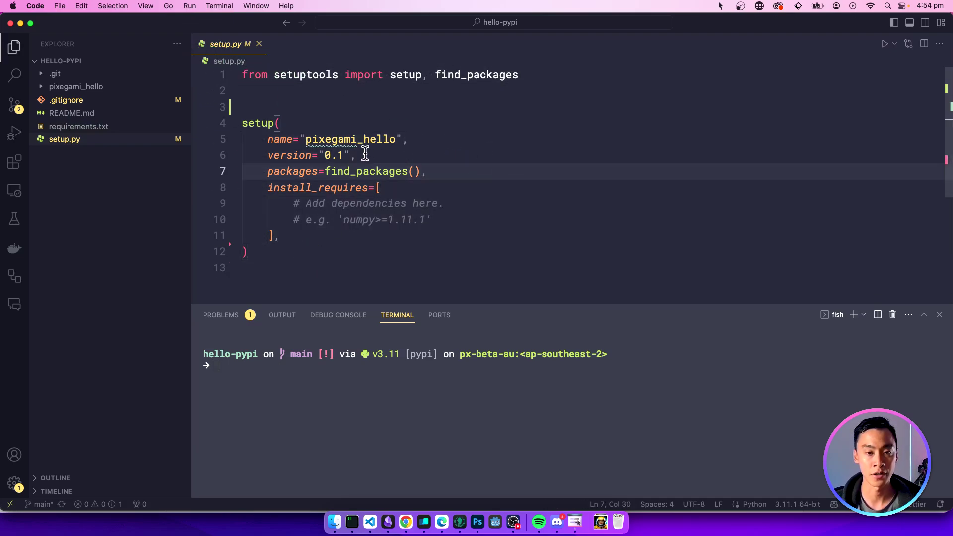
{"action": "left_click_drag", "start_coordinate": [277, 139], "coordinate": [415, 137]}
{"action": "left_click_drag", "start_coordinate": [267, 155], "coordinate": [343, 155]}
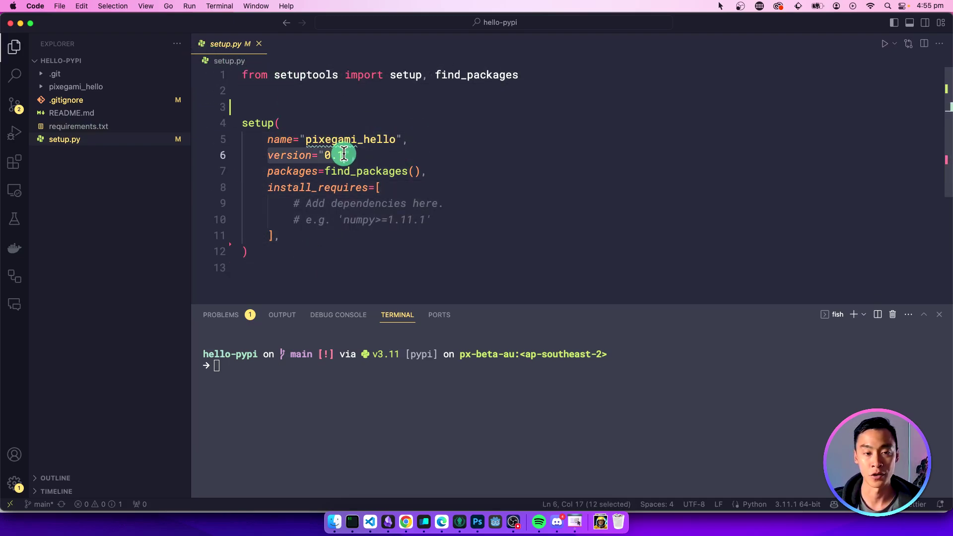
{"action": "mouse_move", "coordinate": [282, 236]}
{"action": "left_mouse_down"}
{"action": "mouse_move", "coordinate": [283, 207]}
{"action": "mouse_move", "coordinate": [264, 186]}
{"action": "left_mouse_up"}
{"action": "left_click", "coordinate": [337, 235]}
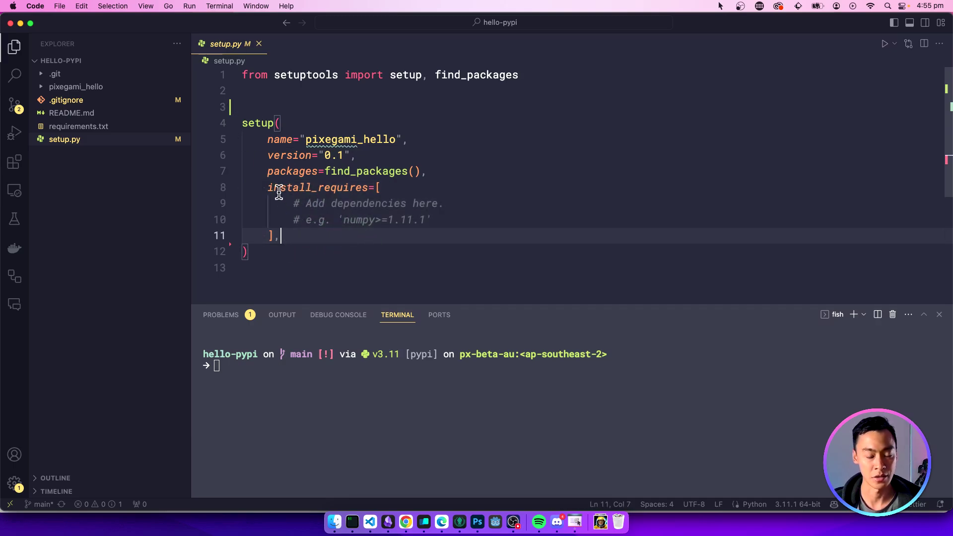
{"action": "left_click", "coordinate": [469, 187]}
Build the source and wheel distributions with python setup.py sdist bdist_wheel.
{"action": "left_click", "coordinate": [506, 268]}
{"action": "left_click", "coordinate": [454, 361]}
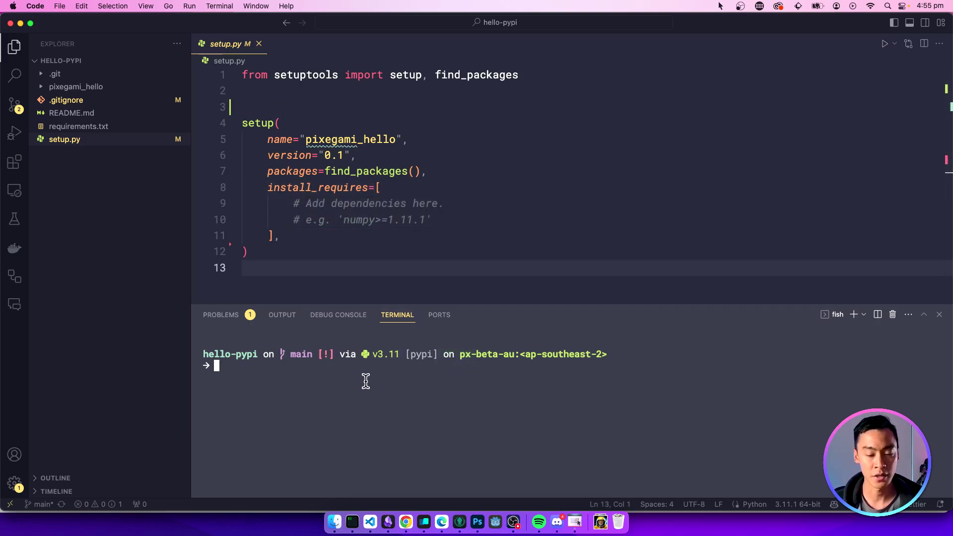
{"action": "type", "text": "python setup.py sdist bdist_wheel"}
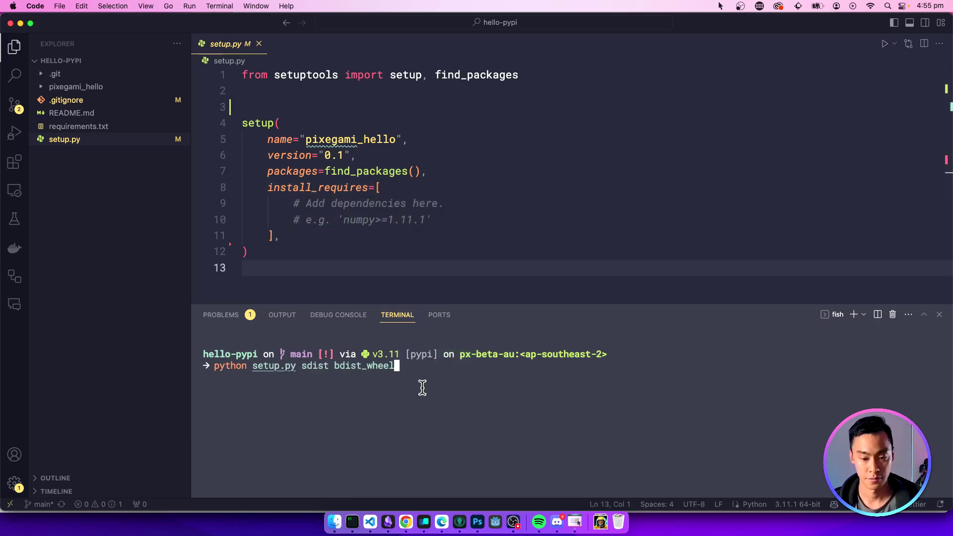
{"action": "key", "text": "Return"}
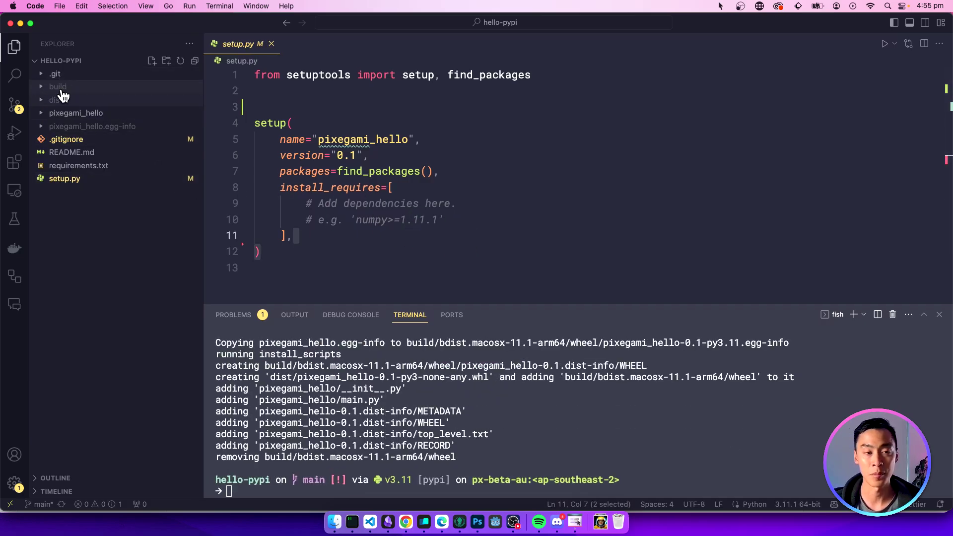
Inspect the new build folder and dist's pixegami_hello-0.1 .whl and .tar.gz files.
{"action": "left_click", "coordinate": [67, 90]}
{"action": "left_click", "coordinate": [82, 112]}
{"action": "left_click", "coordinate": [75, 152]}
{"action": "left_click", "coordinate": [192, 165]}
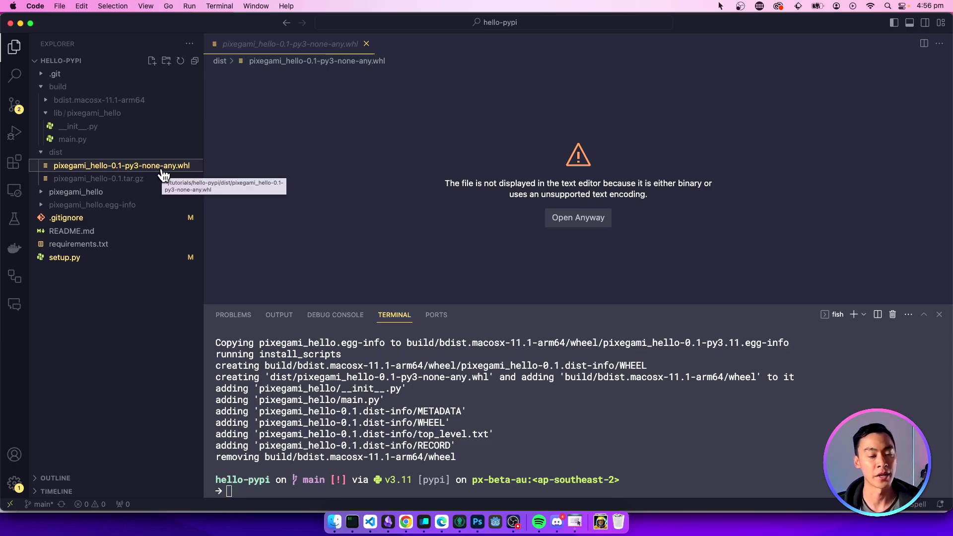
{"action": "left_click", "coordinate": [143, 180]}
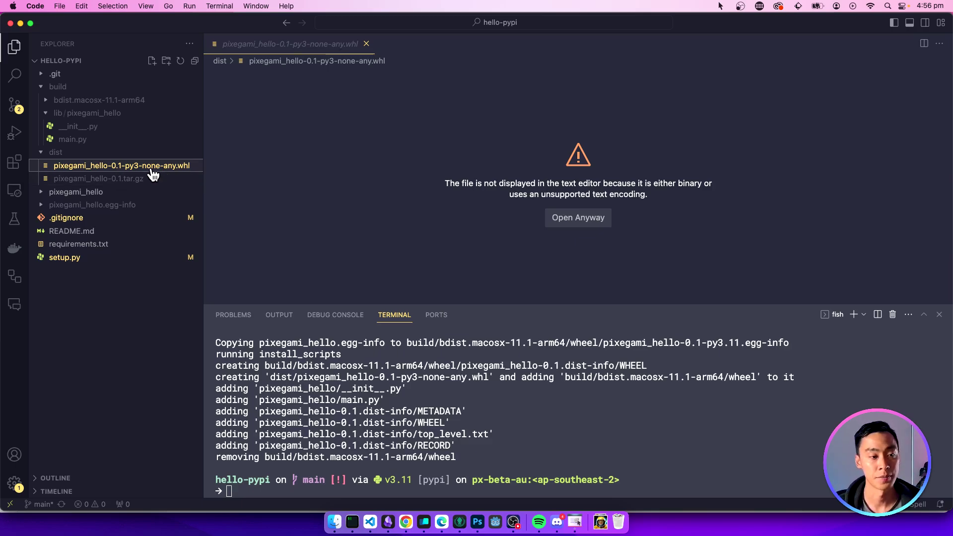
{"action": "left_click", "coordinate": [134, 179]}
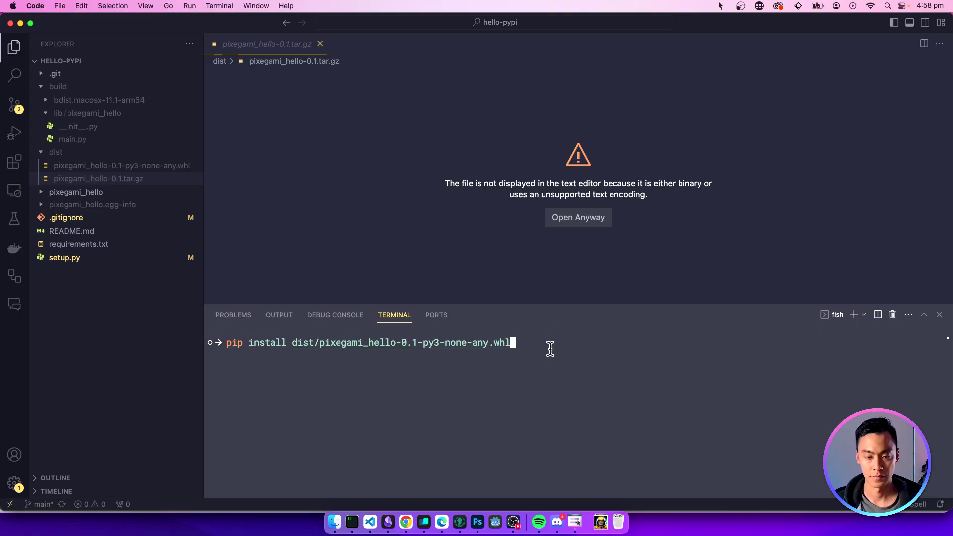
Pip install the 0.1 wheel, which reports the package is already installed.
{"action": "key", "text": "Return"}
{"action": "triple_click", "coordinate": [269, 367]}
{"action": "left_click_drag", "start_coordinate": [268, 367], "coordinate": [295, 379]}
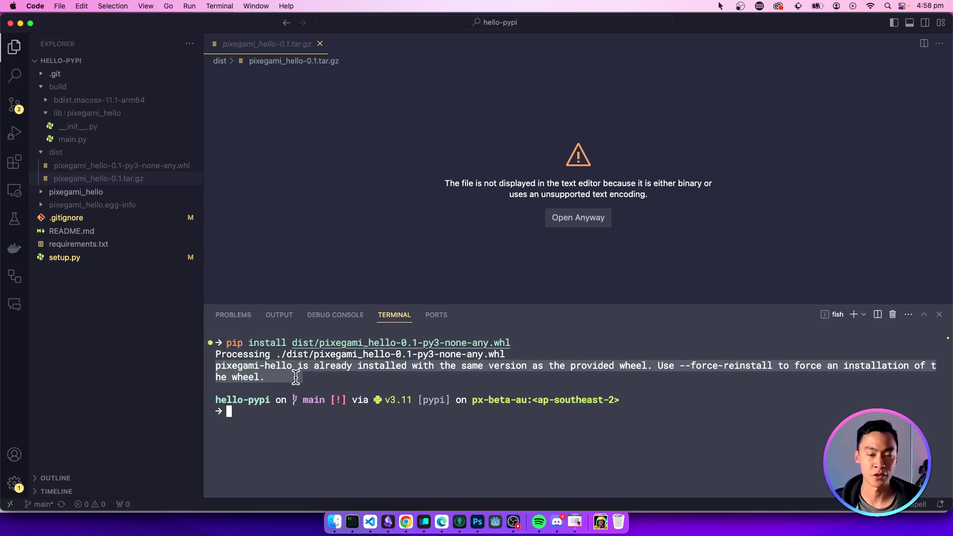
{"action": "left_click", "coordinate": [631, 385]}
{"action": "left_click_drag", "start_coordinate": [680, 366], "coordinate": [773, 365]}
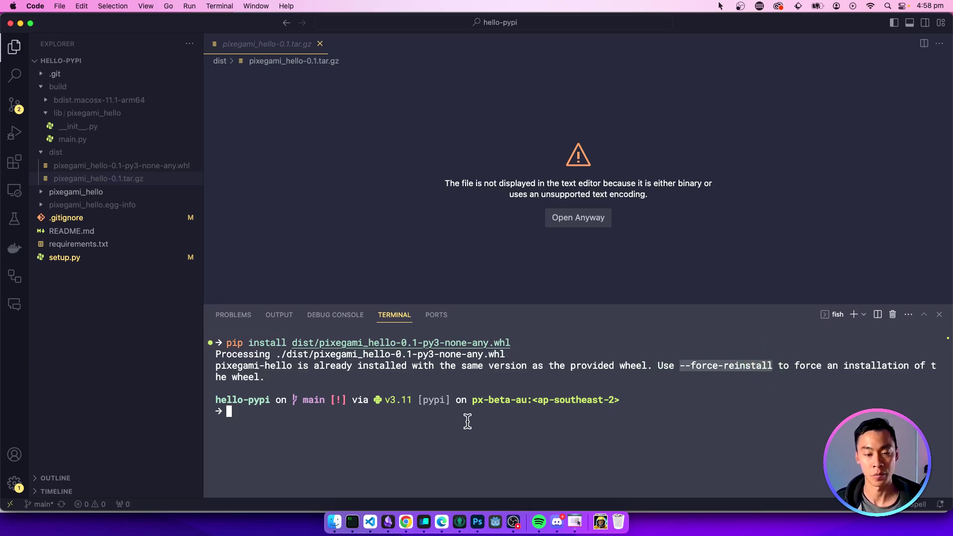
{"action": "left_click", "coordinate": [482, 423]}
{"action": "type", "text": "pip"}
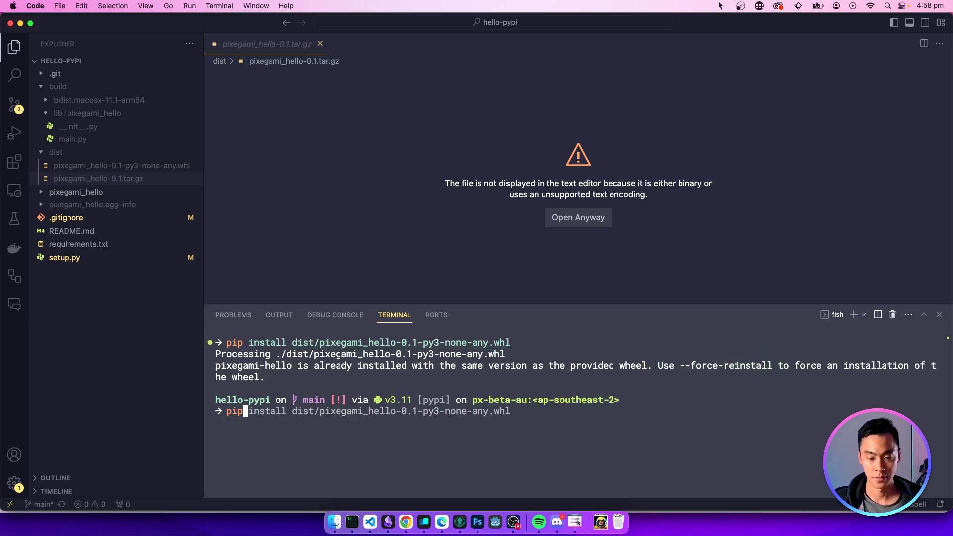
Reinstall the wheel with the --force-reinstall option.
{"action": "key", "text": "Right"}
{"action": "type", "text": "--"}
{"action": "key", "text": "Right"}
{"action": "key", "text": "Return"}
{"action": "left_click_drag", "start_coordinate": [440, 457], "coordinate": [215, 457]}
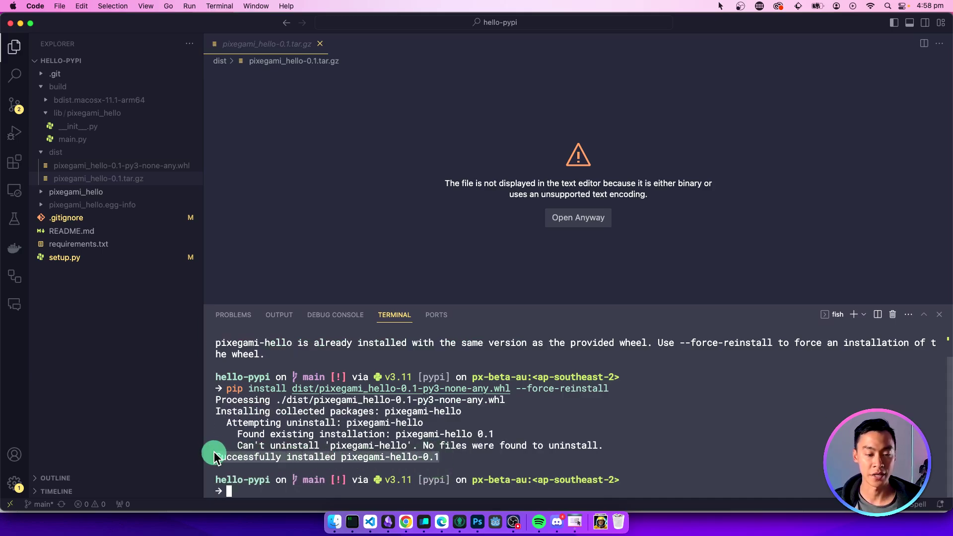
Clear the terminal and confirm pixegami-hello 0.1 appears in pip list.
{"action": "key", "text": "ctrl+l"}
{"action": "type", "text": "p"}
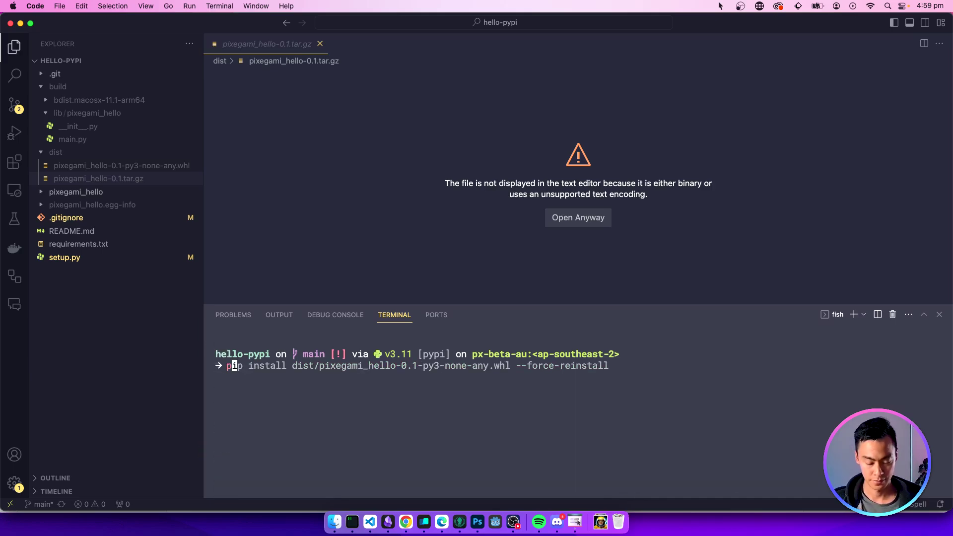
{"action": "type", "text": "ip list"}
{"action": "key", "text": "Return"}
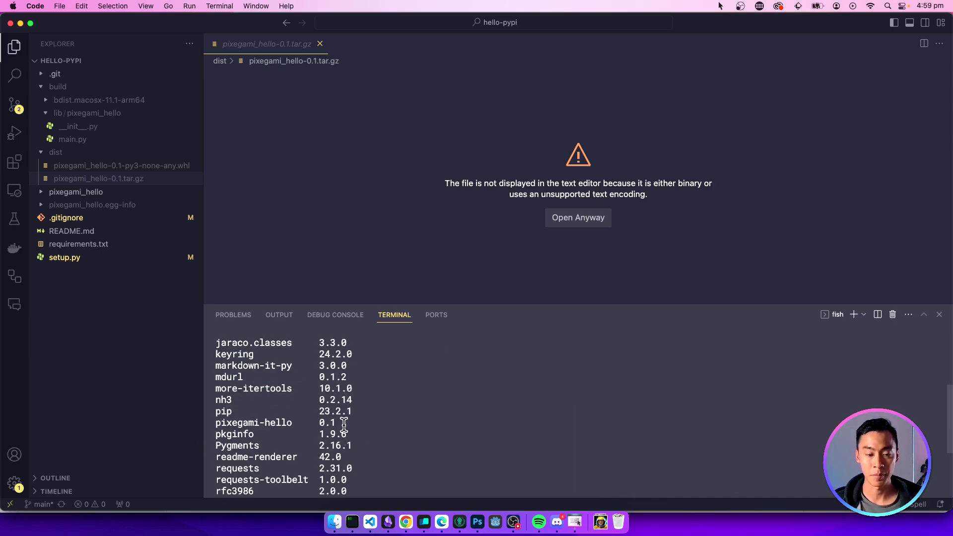
{"action": "left_click_drag", "start_coordinate": [340, 422], "coordinate": [196, 422]}
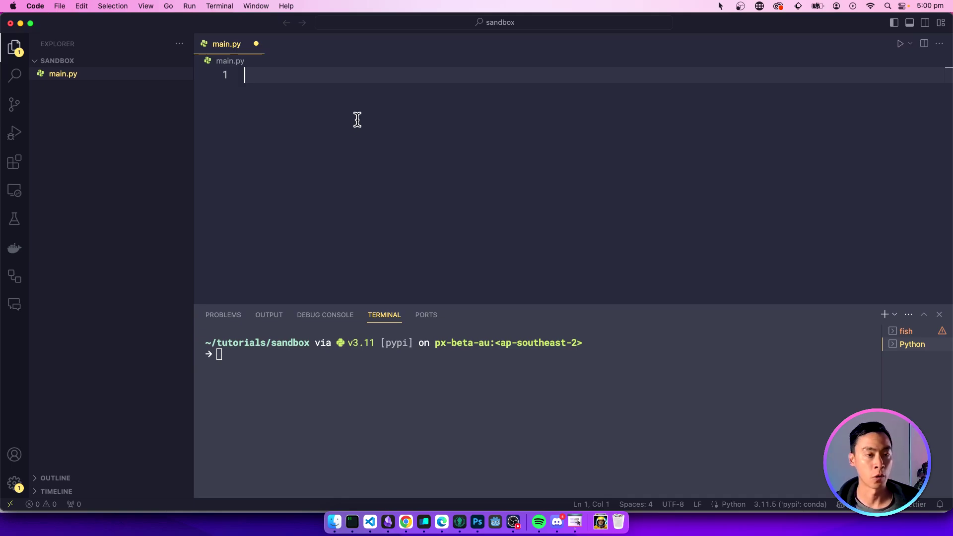
Paste the hello import and hello() call into the sandbox main.py and save.
{"action": "left_click", "coordinate": [359, 101]}
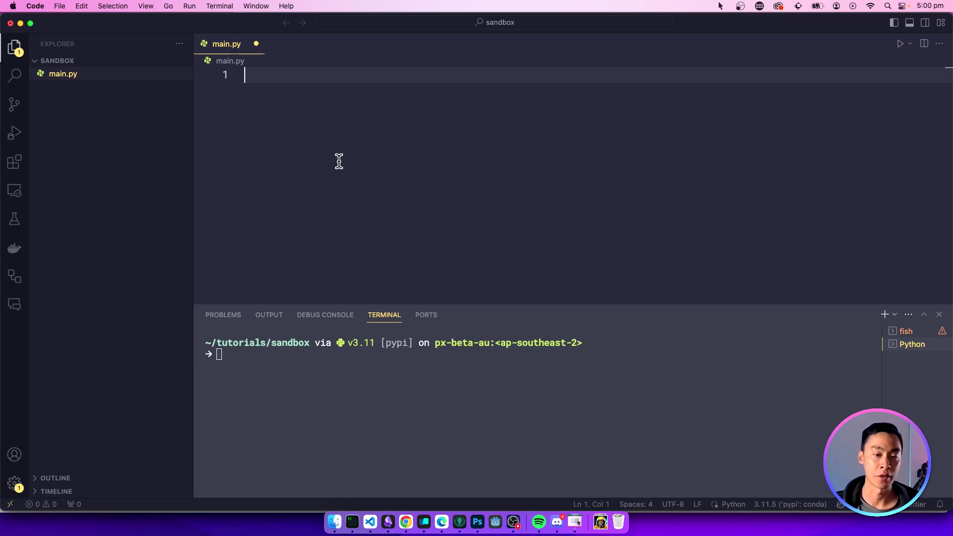
{"action": "type", "text": "from pixegami_hello import hello  hello()"}
{"action": "key", "text": "super+s"}
{"action": "left_click", "coordinate": [276, 74]}
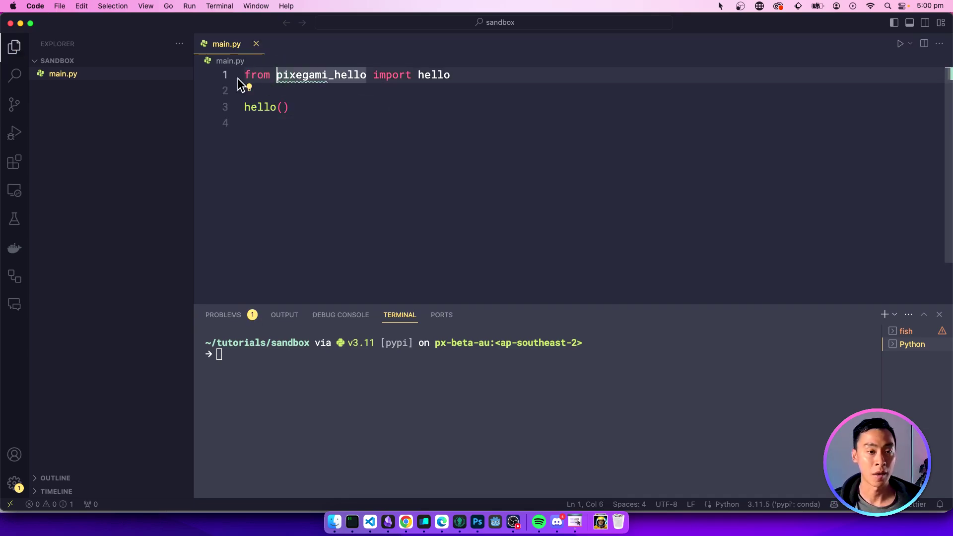
{"action": "mouse_move", "coordinate": [433, 75]}
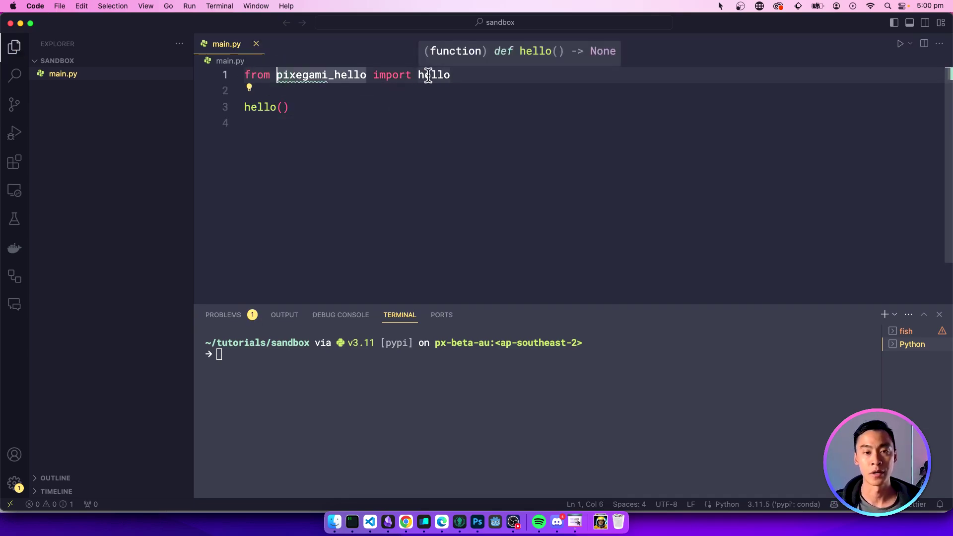
{"action": "left_click", "coordinate": [428, 104]}
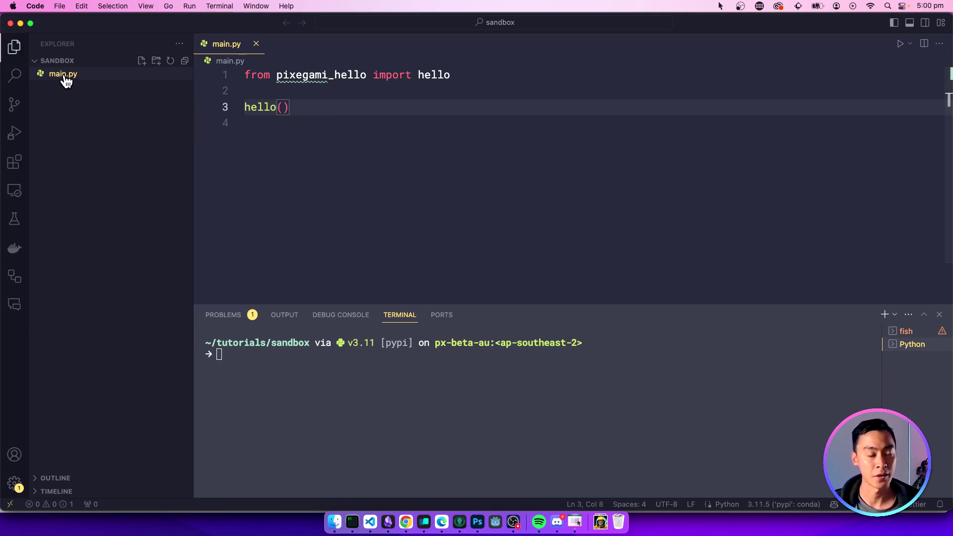
{"action": "mouse_move", "coordinate": [63, 74]}
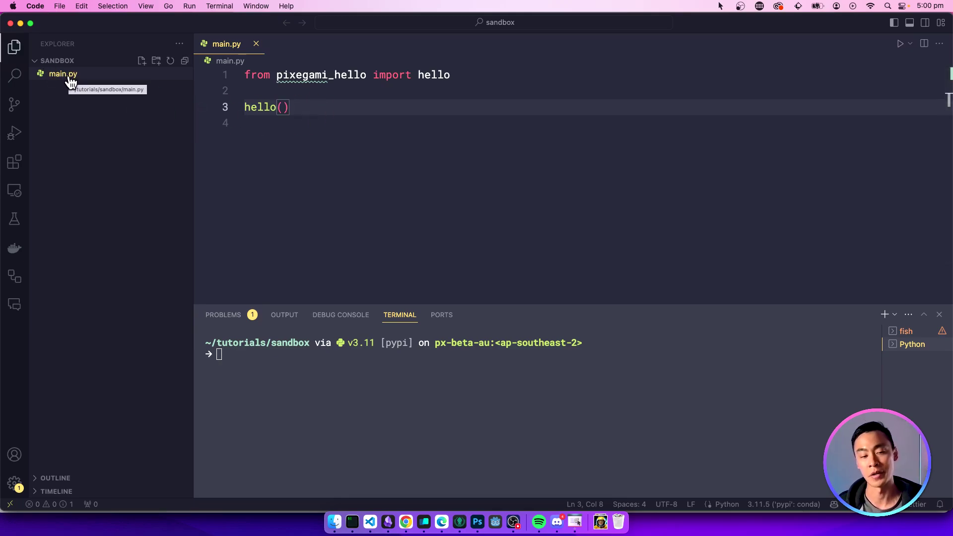
Run main.py, which prints "Hello from Pixegami!".
{"action": "left_click", "coordinate": [525, 398]}
{"action": "type", "text": "python main.py"}
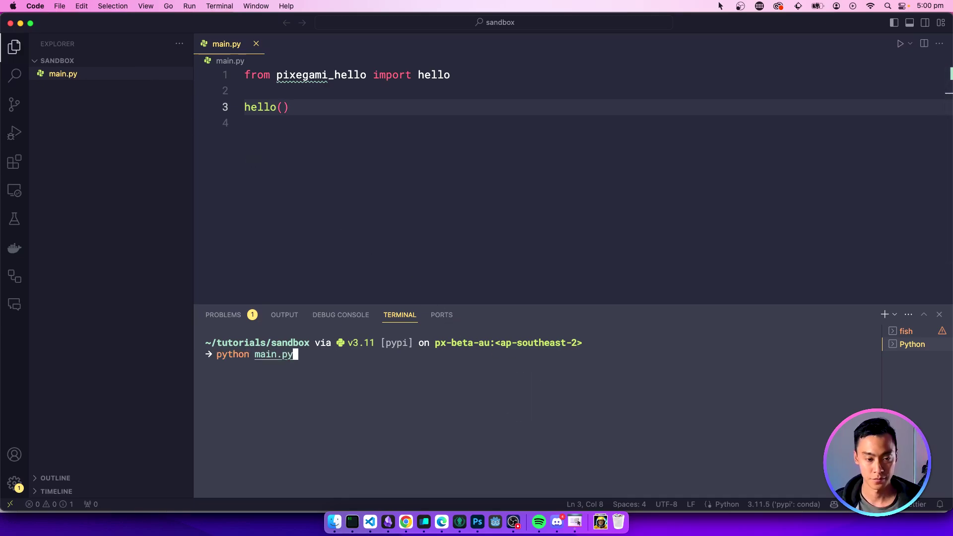
{"action": "key", "text": "Return"}
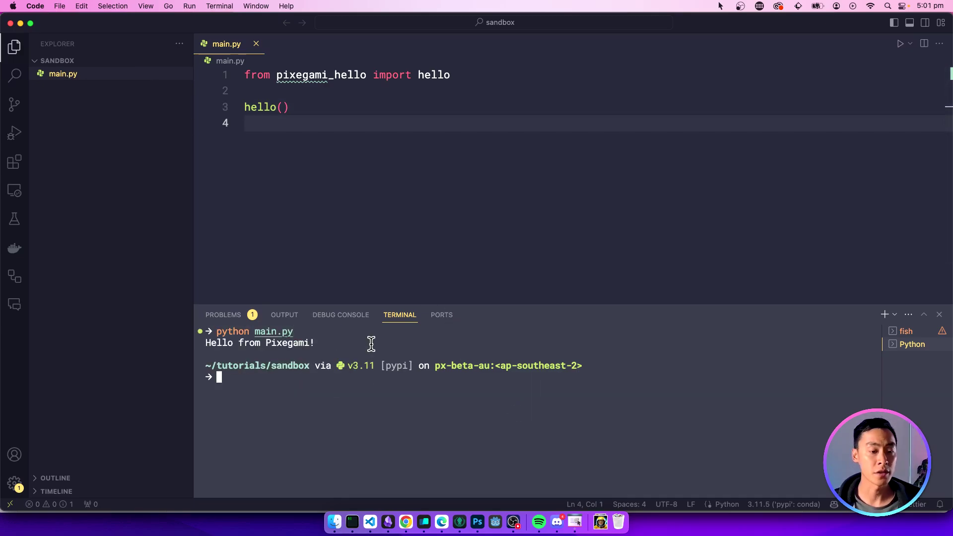
{"action": "left_click_drag", "start_coordinate": [370, 342], "coordinate": [203, 341]}
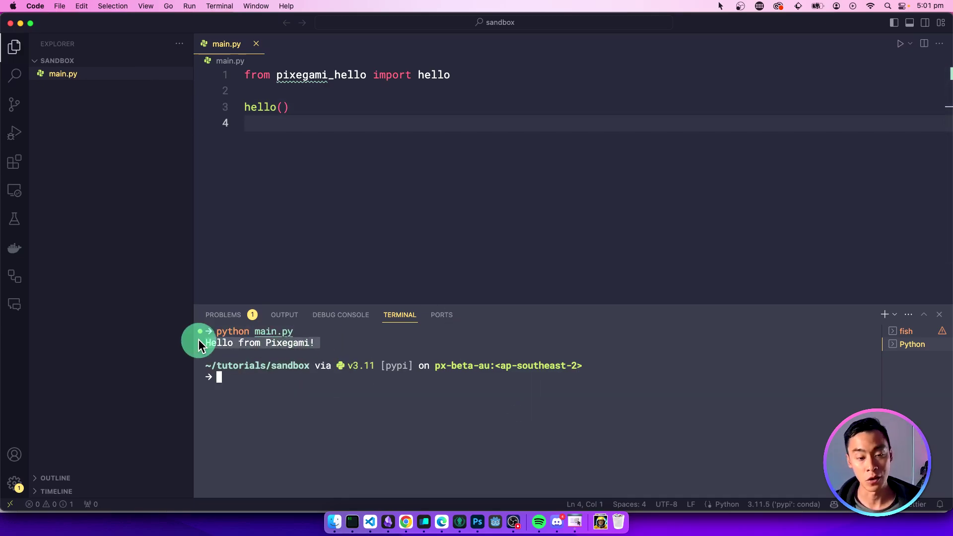
{"action": "left_click_drag", "start_coordinate": [451, 74], "coordinate": [245, 75]}
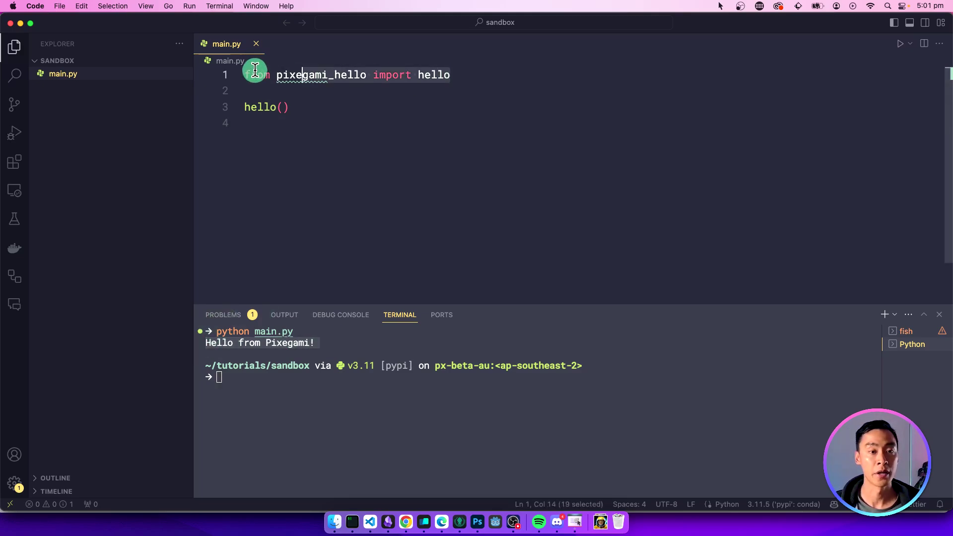
{"action": "left_click", "coordinate": [372, 147]}
Point out the pypi environment and the code, then run pip list.
{"action": "left_click", "coordinate": [655, 406]}
{"action": "left_click", "coordinate": [491, 223]}
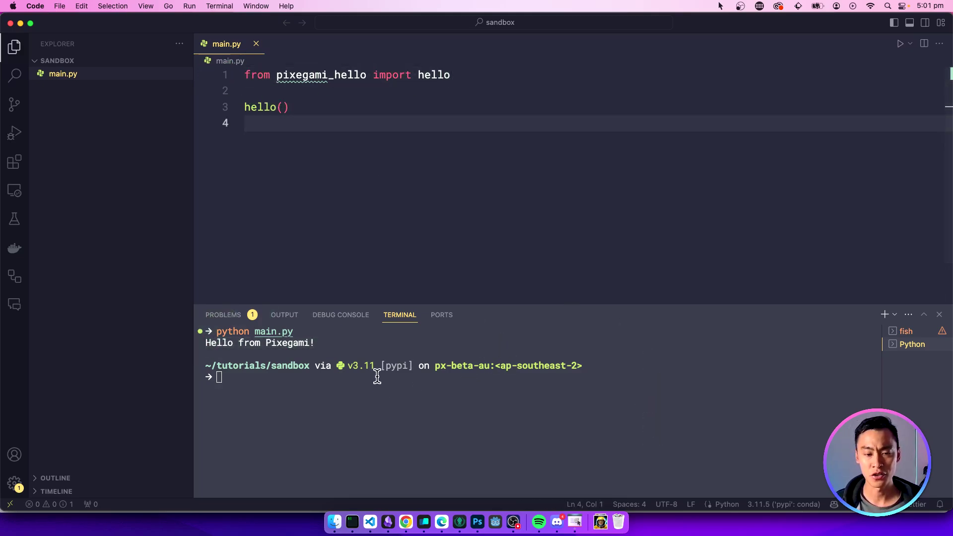
{"action": "double_click", "coordinate": [394, 366]}
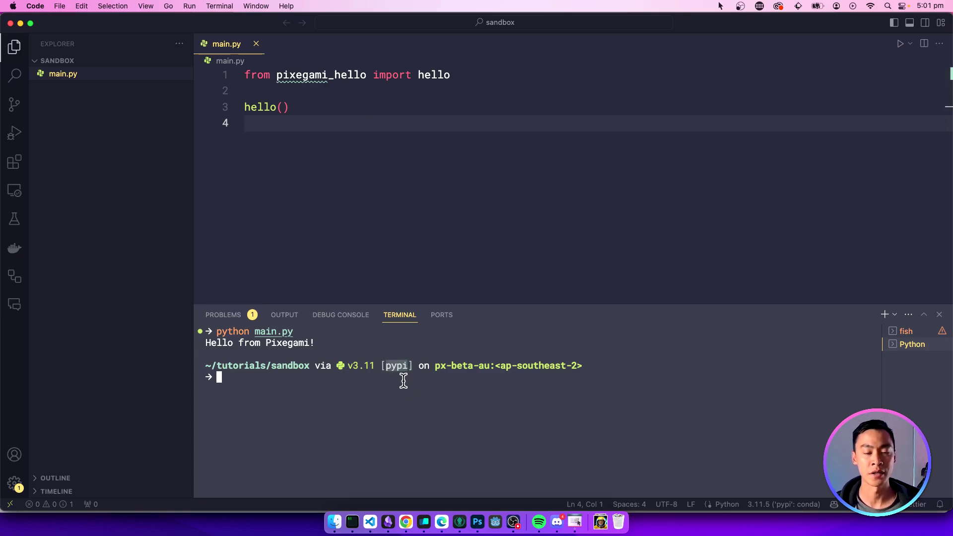
{"action": "left_click_drag", "start_coordinate": [290, 106], "coordinate": [244, 75]}
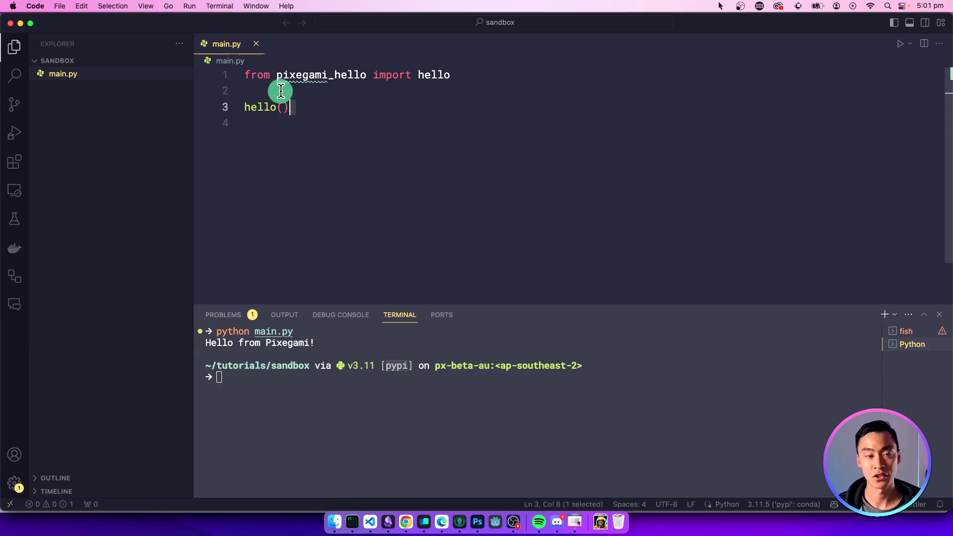
{"action": "left_click", "coordinate": [515, 209]}
{"action": "left_click", "coordinate": [648, 442]}
{"action": "type", "text": "pip list"}
{"action": "key", "text": "Return"}
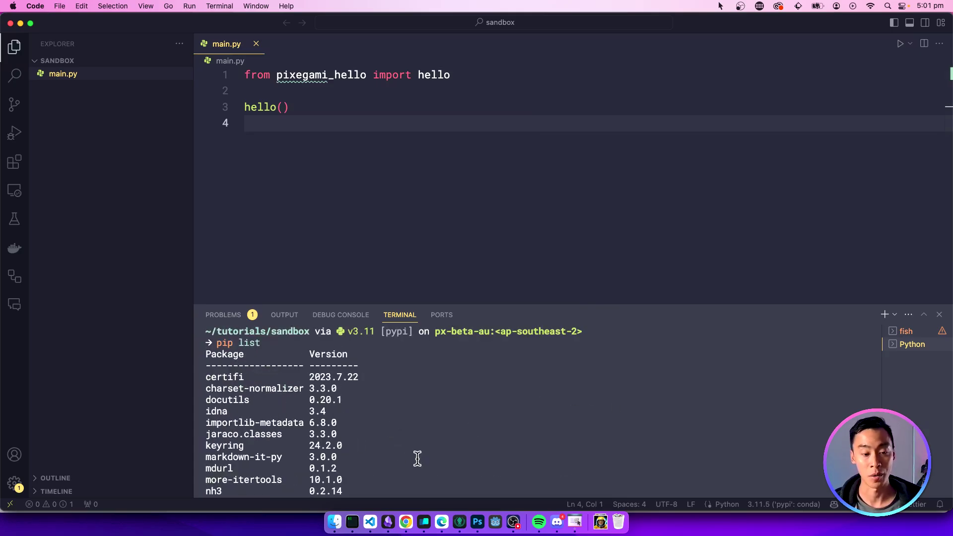
Switch the Python interpreter to the 'pypi' conda environment.
{"action": "left_click", "coordinate": [783, 504]}
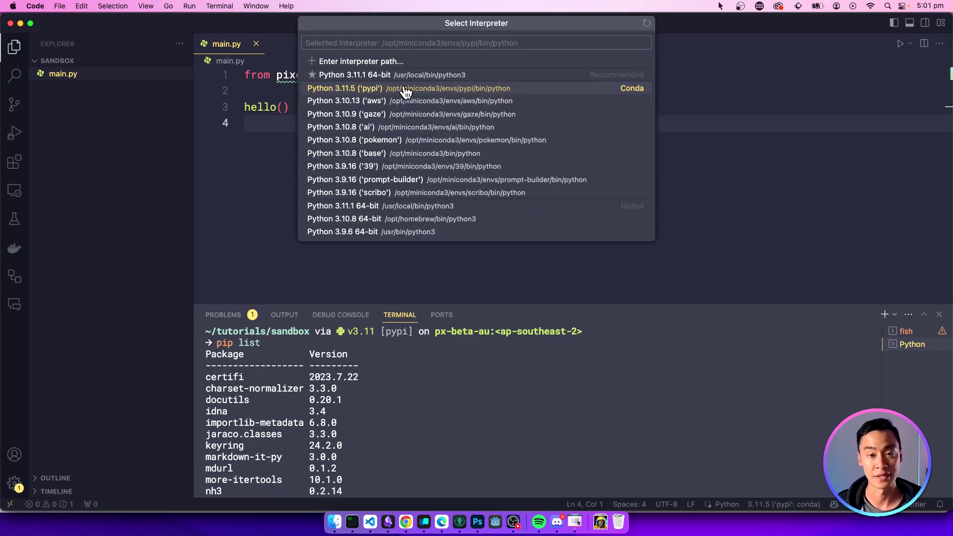
{"action": "left_click", "coordinate": [471, 89]}
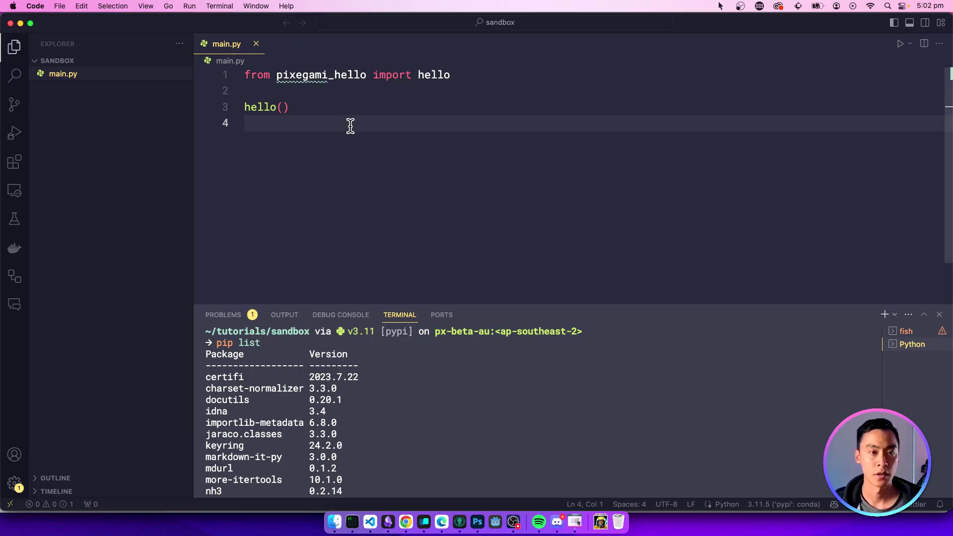
{"action": "key", "text": "super+a"}
{"action": "left_click_drag", "start_coordinate": [212, 61], "coordinate": [369, 144]}
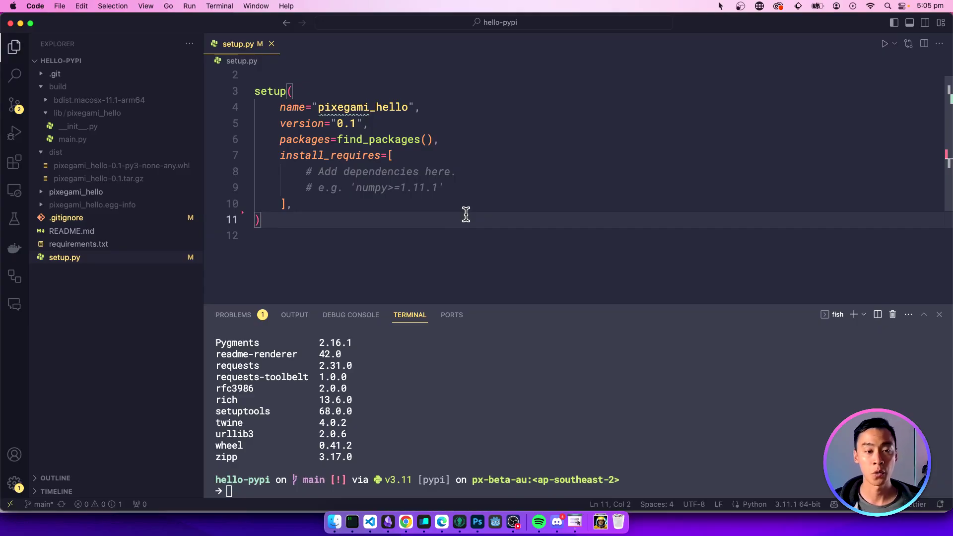
Add an entry_points console_scripts block for pixegami-hello after install_requires.
{"action": "left_click", "coordinate": [474, 199]}
{"action": "key", "text": "Return"}
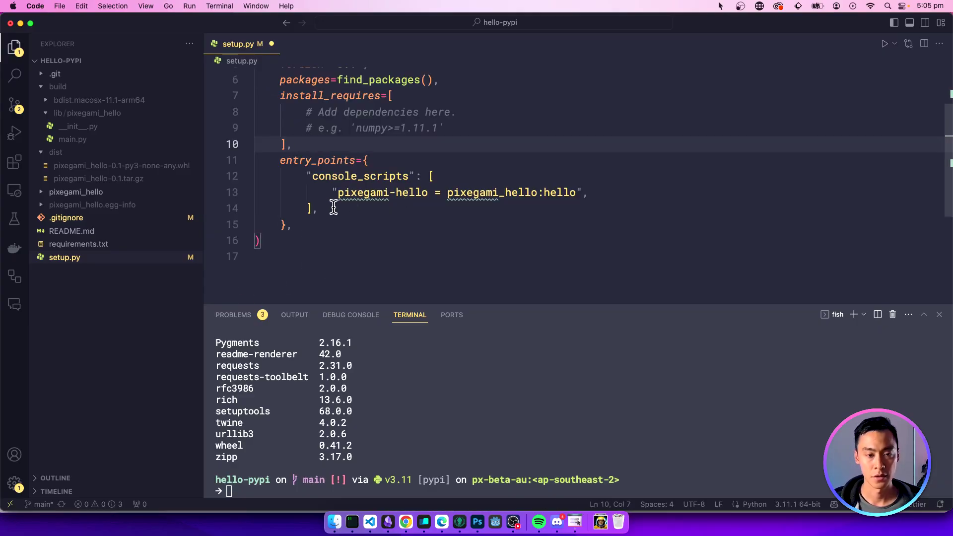
{"action": "left_click_drag", "start_coordinate": [331, 209], "coordinate": [280, 163]}
{"action": "left_click", "coordinate": [386, 192]}
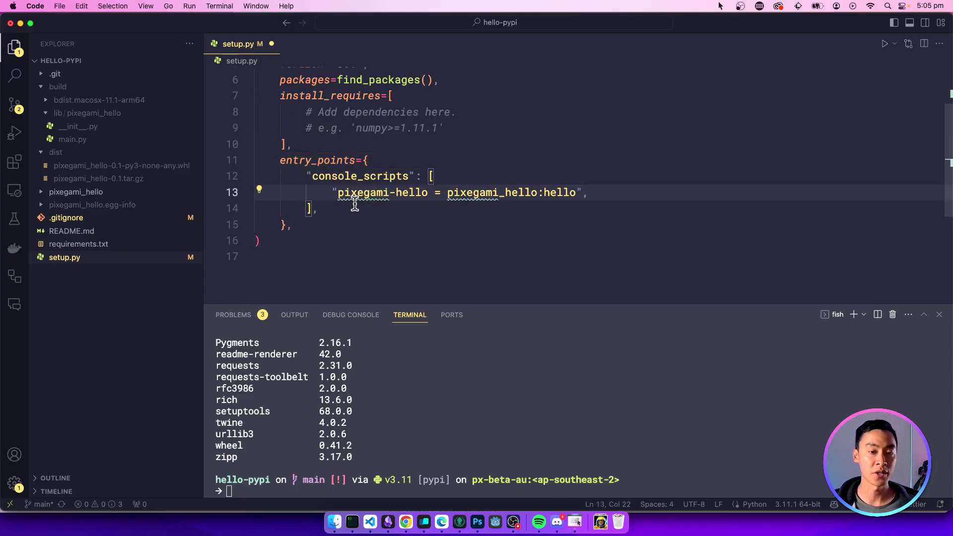
{"action": "scroll", "coordinate": [357, 206], "scroll_direction": "up", "scroll_amount": 2}
Change the setup.py version to 0.2 and save.
{"action": "double_click", "coordinate": [351, 123]}
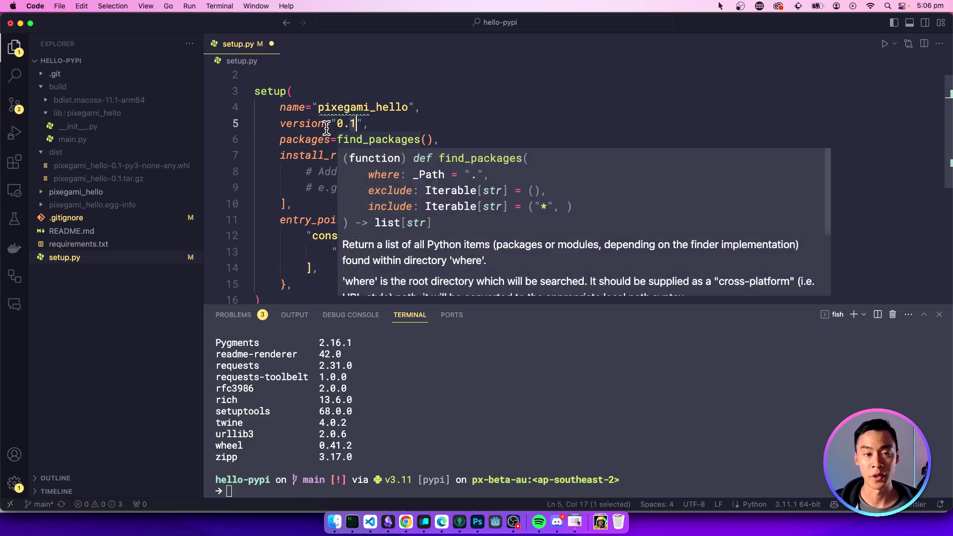
{"action": "left_click", "coordinate": [292, 220]}
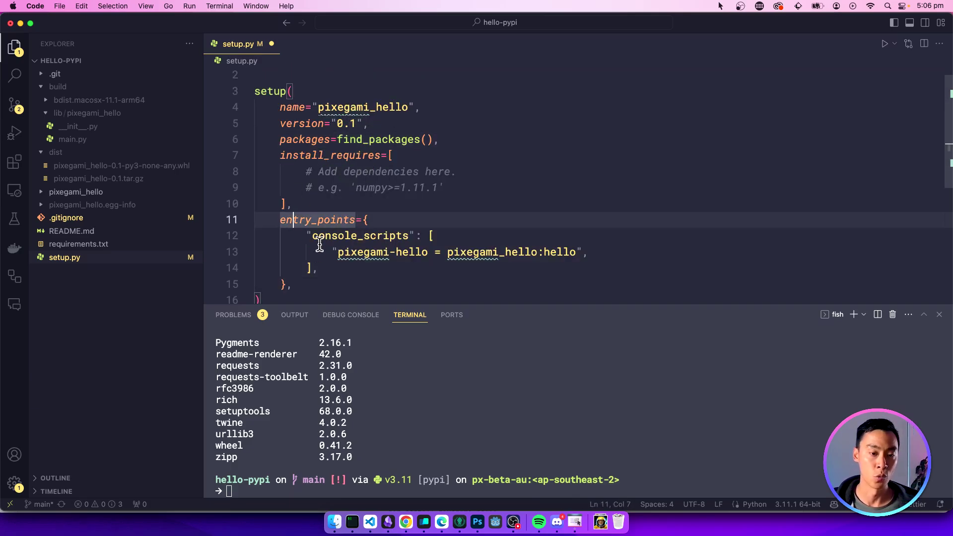
{"action": "double_click", "coordinate": [349, 124]}
{"action": "type", "text": "2"}
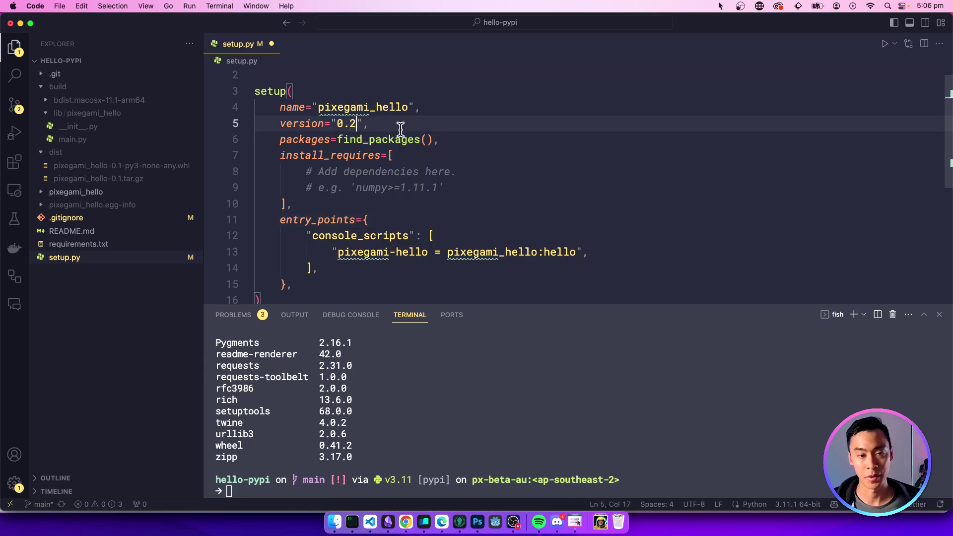
{"action": "key", "text": "End"}
{"action": "left_click", "coordinate": [486, 139]}
{"action": "key", "text": "super+s"}
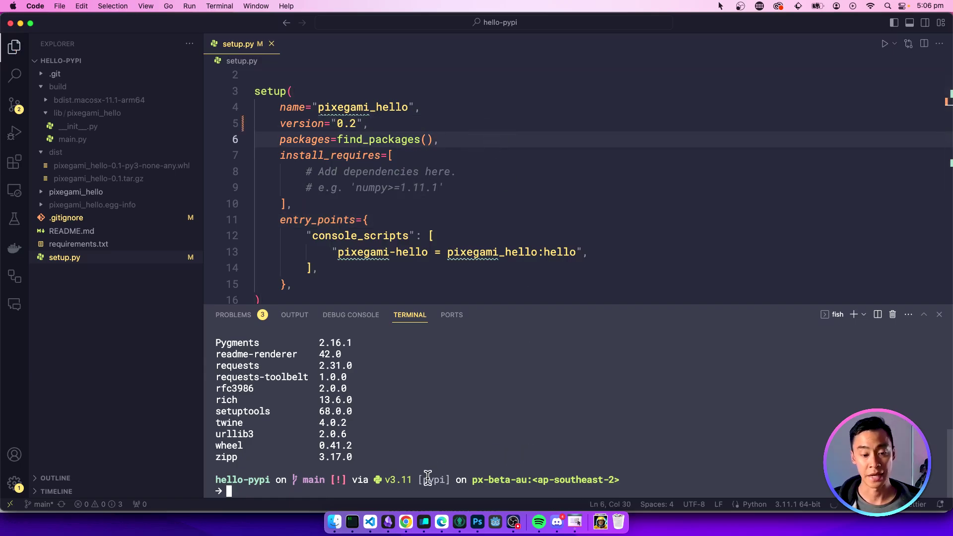
Clear the terminal and rebuild the version 0.2 distributions.
{"action": "left_click", "coordinate": [422, 486]}
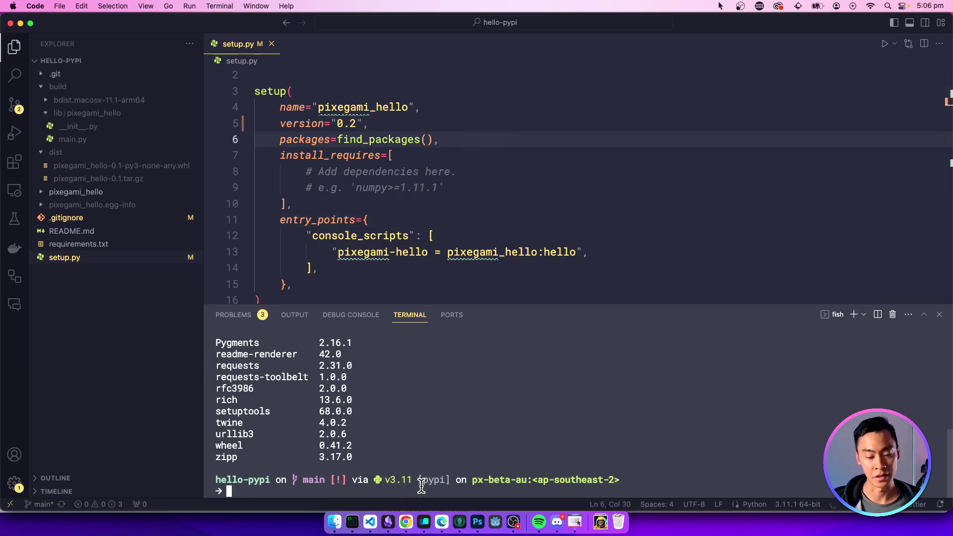
{"action": "type", "text": "clear"}
{"action": "key", "text": "Return"}
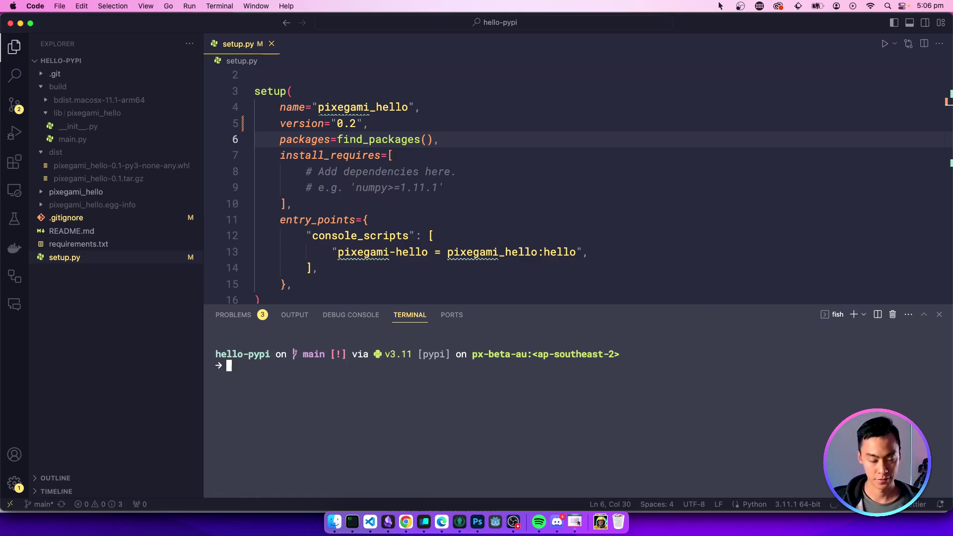
{"action": "type", "text": "python"}
{"action": "key", "text": "Right"}
{"action": "key", "text": "Return"}
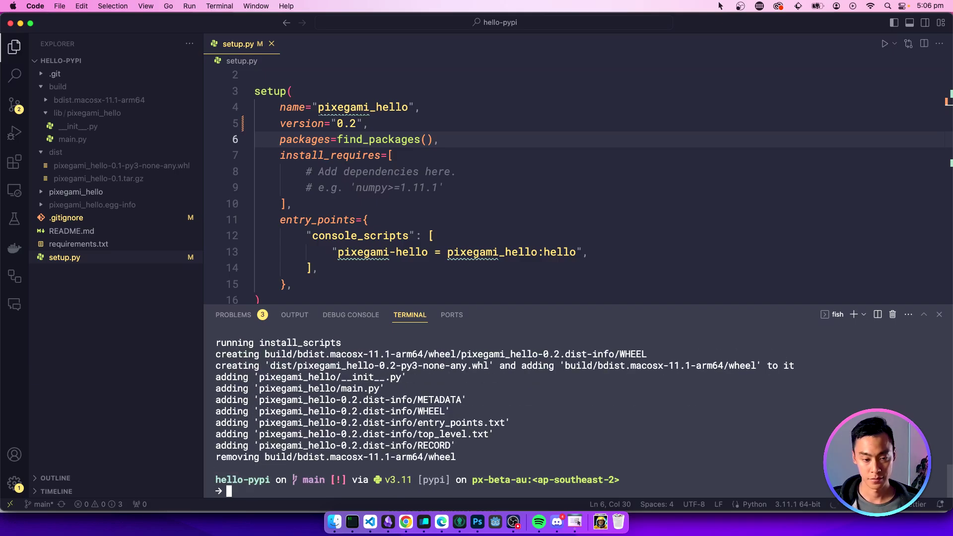
{"action": "type", "text": "clear"}
Force-reinstall the version 0.2 wheel with pip.
{"action": "key", "text": "Return"}
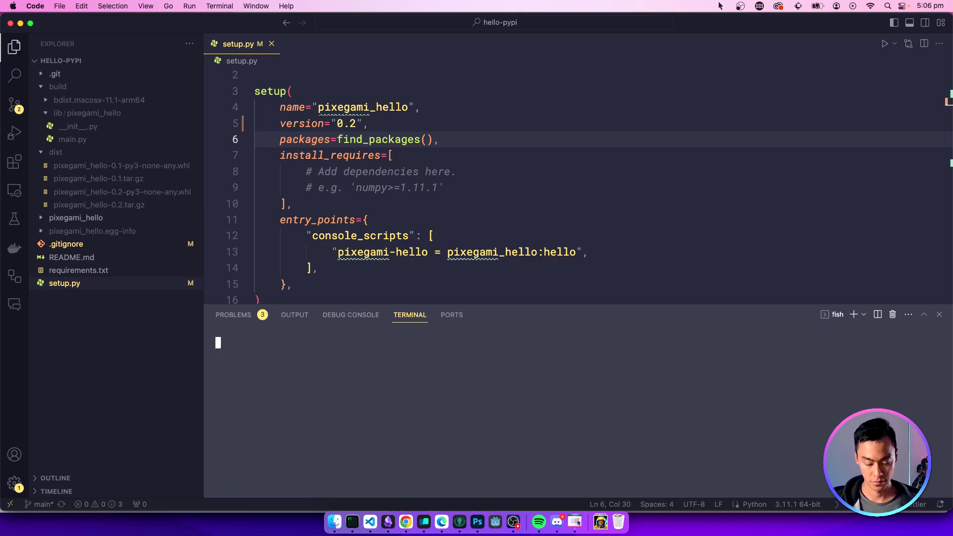
{"action": "type", "text": "pip install dist/"}
{"action": "key", "text": "Tab"}
{"action": "key", "text": "Tab"}
{"action": "key", "text": "Return"}
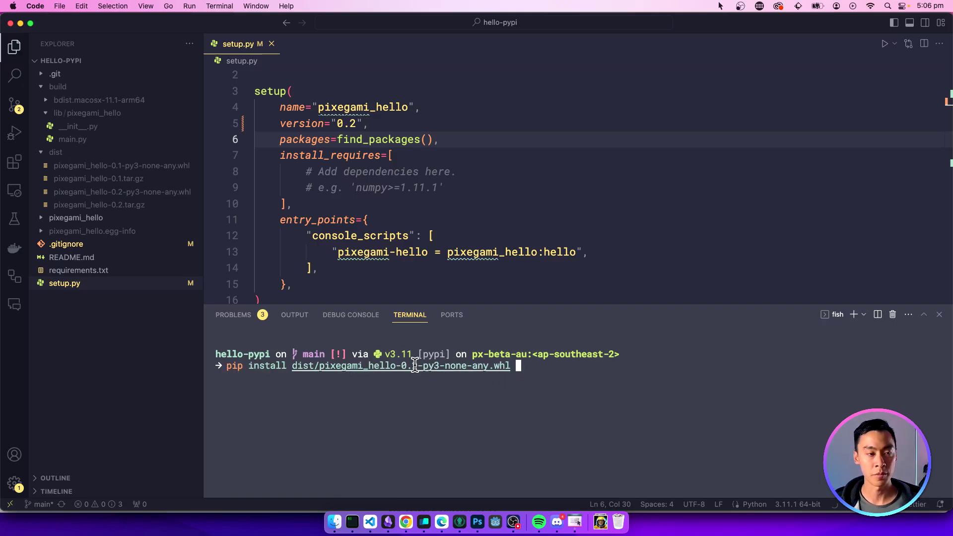
{"action": "left_click_drag", "start_coordinate": [512, 365], "coordinate": [297, 365]}
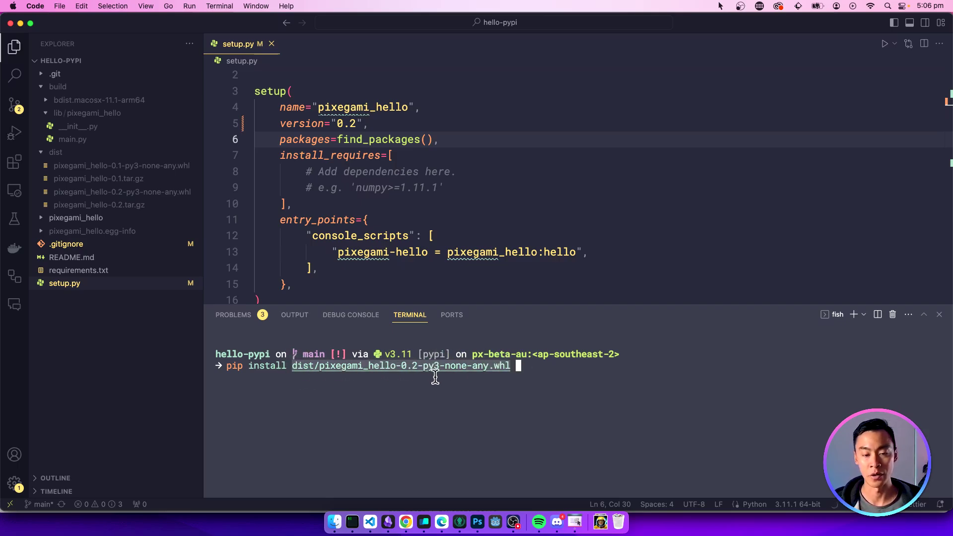
{"action": "left_click", "coordinate": [540, 370]}
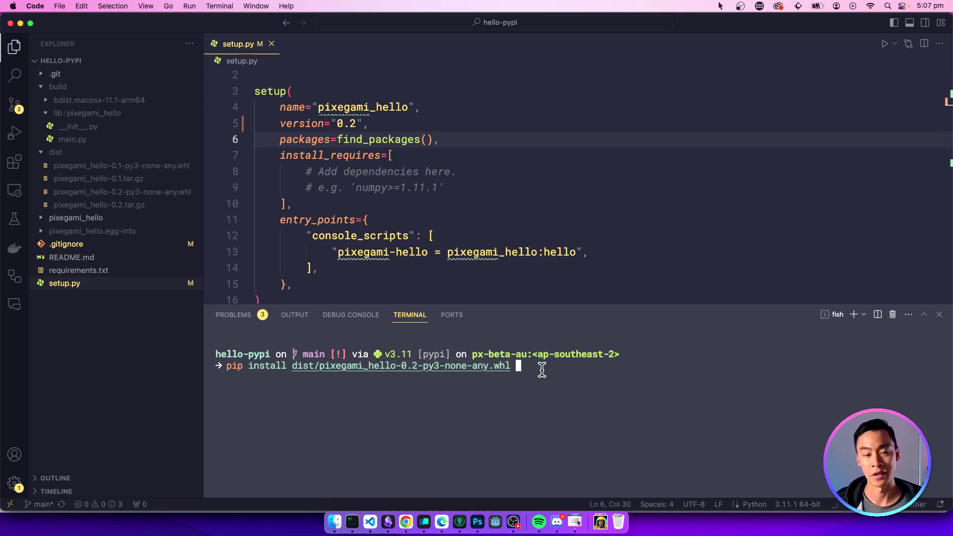
{"action": "type", "text": "--force-reinstall"}
{"action": "key", "text": "Return"}
{"action": "key", "text": "super+k"}
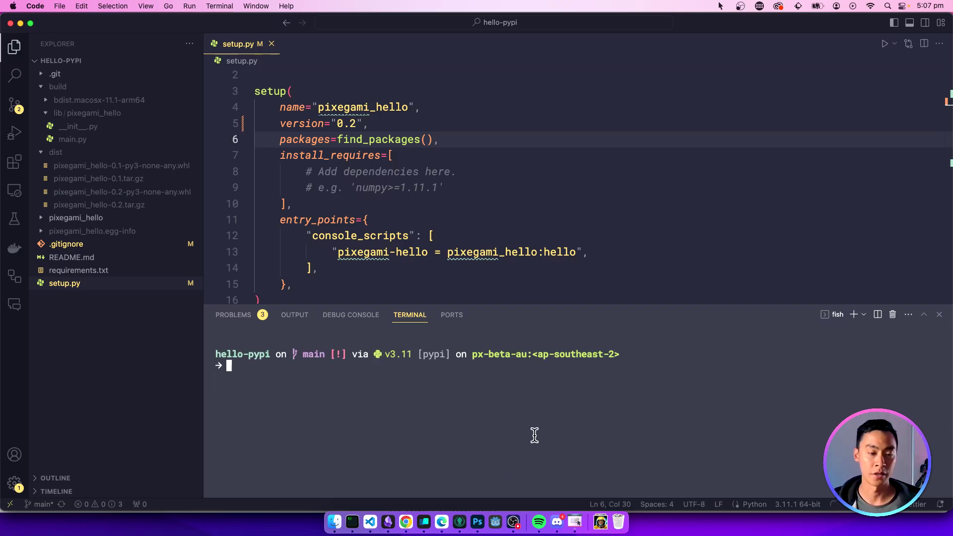
Run the pixegami-hello command, which prints "Hello from Pixegami!".
{"action": "left_click", "coordinate": [337, 253]}
{"action": "left_click_drag", "start_coordinate": [337, 253], "coordinate": [432, 252]}
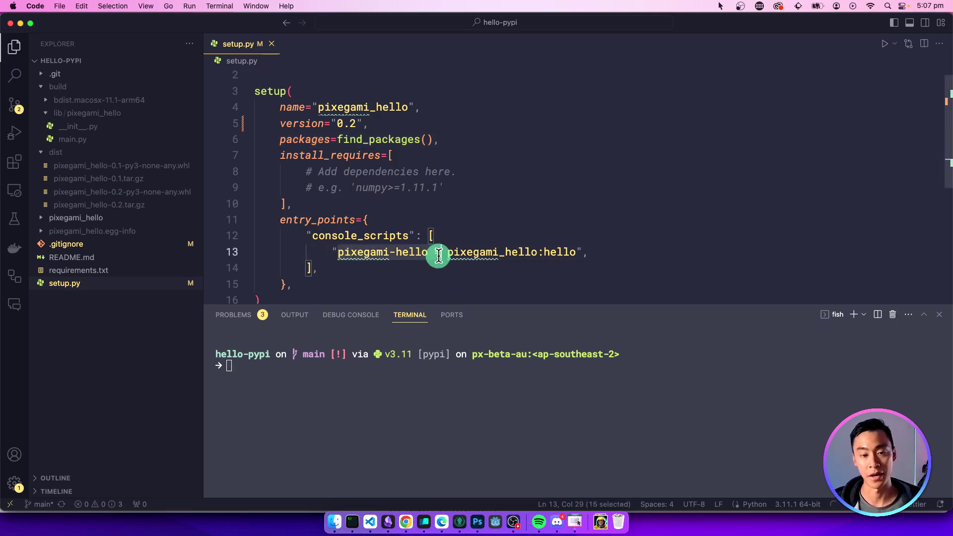
{"action": "left_click", "coordinate": [377, 389]}
{"action": "type", "text": "pixeg"}
{"action": "key", "text": "Right"}
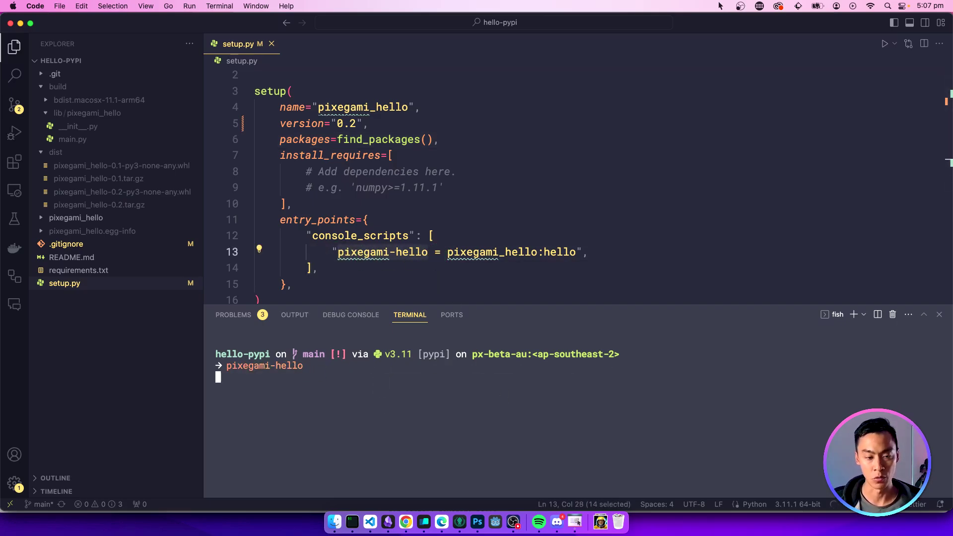
{"action": "key", "text": "Return"}
{"action": "left_click_drag", "start_coordinate": [330, 376], "coordinate": [217, 378]}
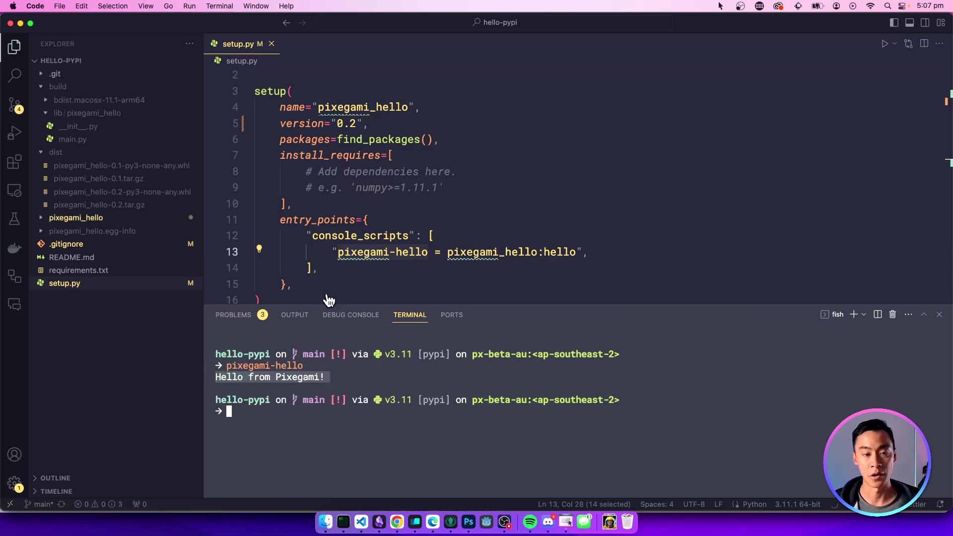
{"action": "left_click", "coordinate": [359, 431]}
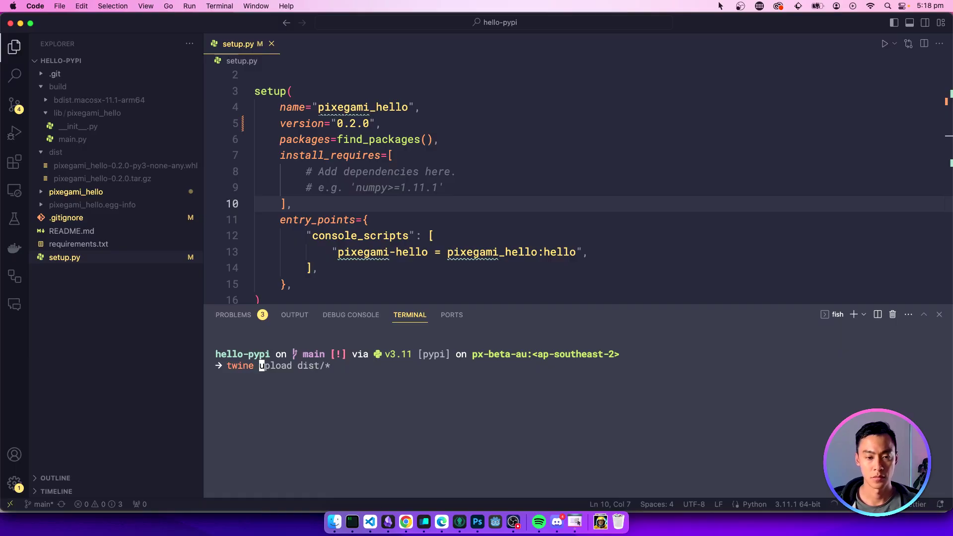
Upload the 0.2.0 distributions to PyPI with twine upload dist/*.
{"action": "key", "text": "Right"}
{"action": "key", "text": "Return"}
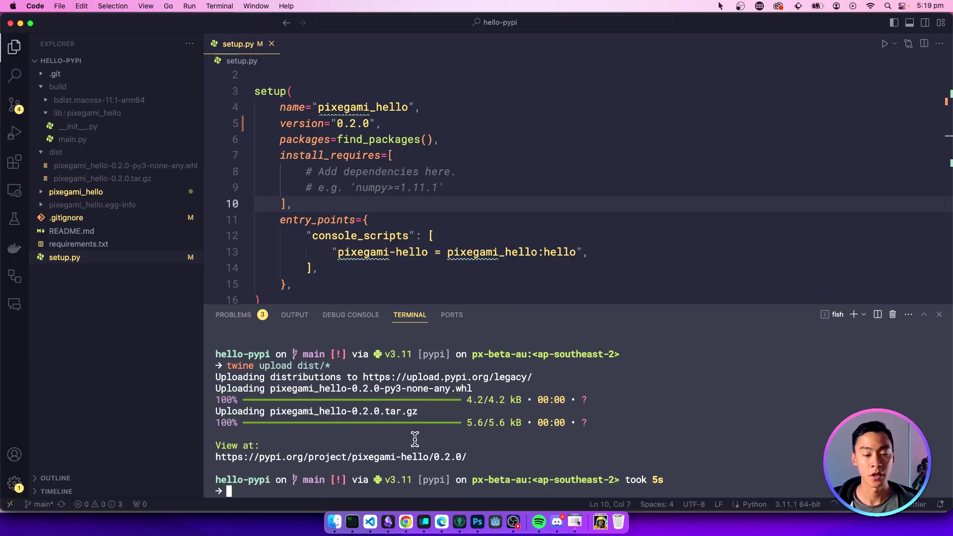
View the pixegami-hello 0.2.0 PyPI page, copy its pip command and note the missing-description notice.
{"action": "left_click", "coordinate": [353, 459], "text": "super"}
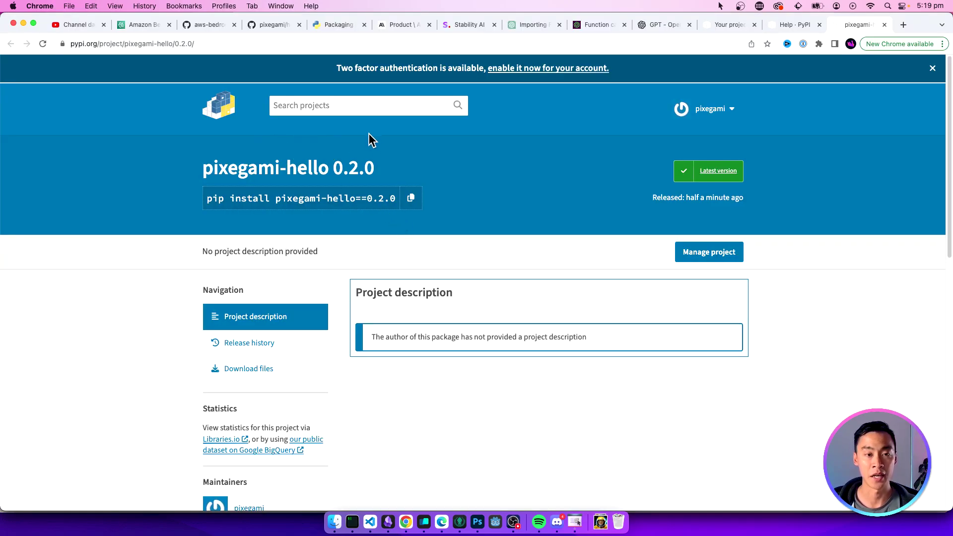
{"action": "scroll", "coordinate": [370, 141], "scroll_direction": "down", "scroll_amount": 1}
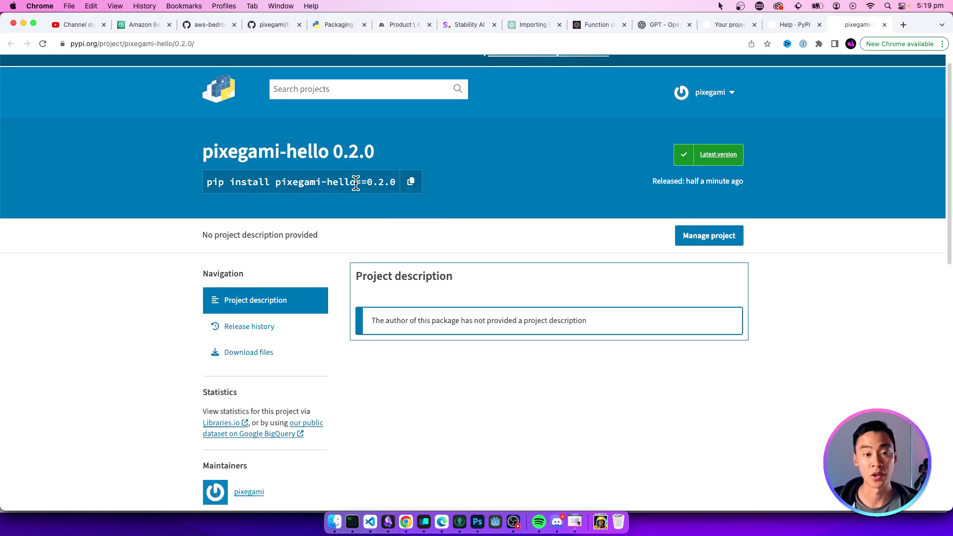
{"action": "left_click", "coordinate": [412, 184]}
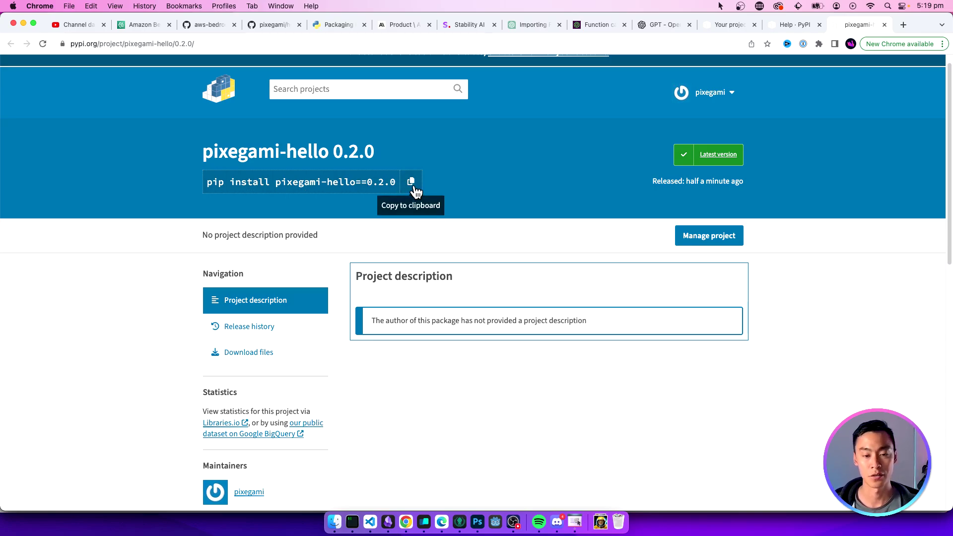
{"action": "scroll", "coordinate": [442, 248], "scroll_direction": "down", "scroll_amount": 3}
{"action": "left_click_drag", "start_coordinate": [371, 224], "coordinate": [601, 229]}
{"action": "left_click", "coordinate": [536, 231]}
{"action": "scroll", "coordinate": [560, 265], "scroll_direction": "up", "scroll_amount": 2}
{"action": "left_click", "coordinate": [506, 290]}
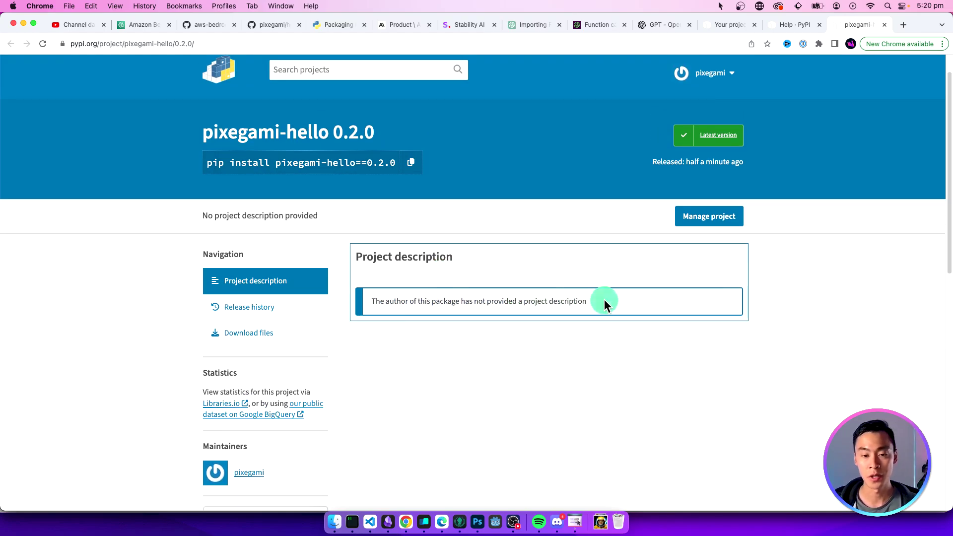
{"action": "triple_click", "coordinate": [514, 307]}
{"action": "left_click", "coordinate": [489, 319]}
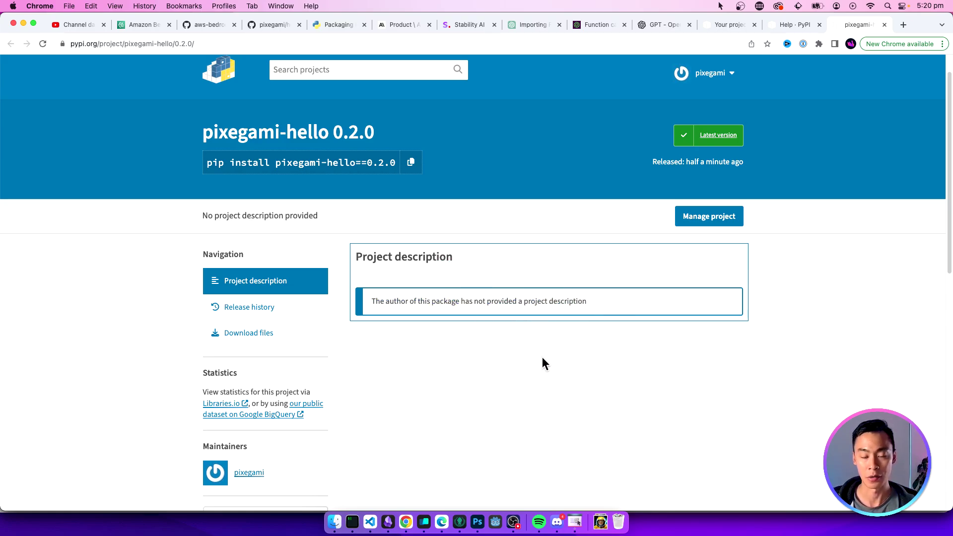
Switch back to VS Code and read through README.md's setup section.
{"action": "key", "text": "super+Tab"}
{"action": "left_click", "coordinate": [101, 237]}
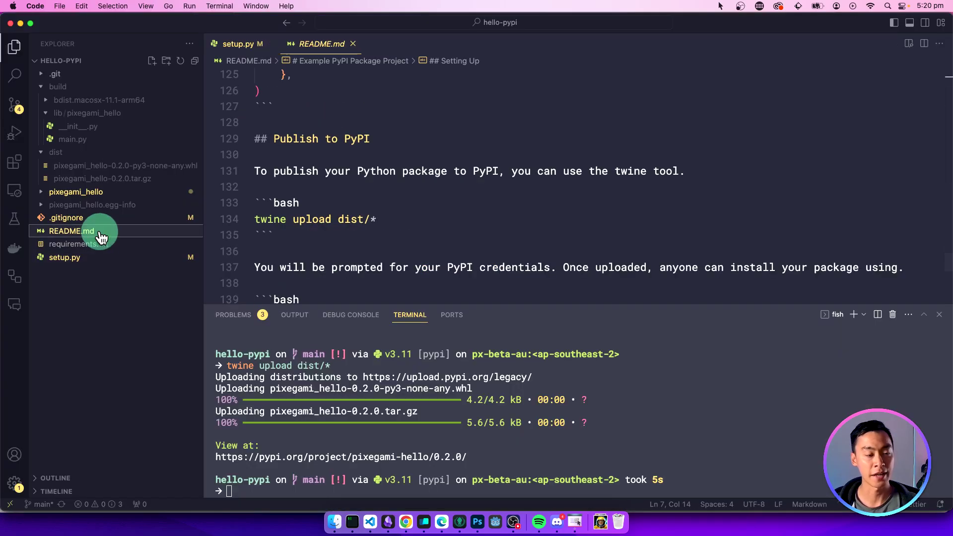
{"action": "scroll", "coordinate": [453, 207], "scroll_direction": "down", "scroll_amount": 2}
{"action": "scroll", "coordinate": [454, 206], "scroll_direction": "down", "scroll_amount": 3}
{"action": "scroll", "coordinate": [479, 202], "scroll_direction": "down", "scroll_amount": 5}
{"action": "scroll", "coordinate": [478, 201], "scroll_direction": "up", "scroll_amount": 5}
{"action": "scroll", "coordinate": [511, 212], "scroll_direction": "up", "scroll_amount": 5}
{"action": "scroll", "coordinate": [511, 213], "scroll_direction": "up", "scroll_amount": 5}
{"action": "scroll", "coordinate": [513, 215], "scroll_direction": "up", "scroll_amount": 5}
{"action": "scroll", "coordinate": [513, 215], "scroll_direction": "up", "scroll_amount": 3}
{"action": "left_click", "coordinate": [478, 221]}
{"action": "scroll", "coordinate": [478, 221], "scroll_direction": "up", "scroll_amount": 5}
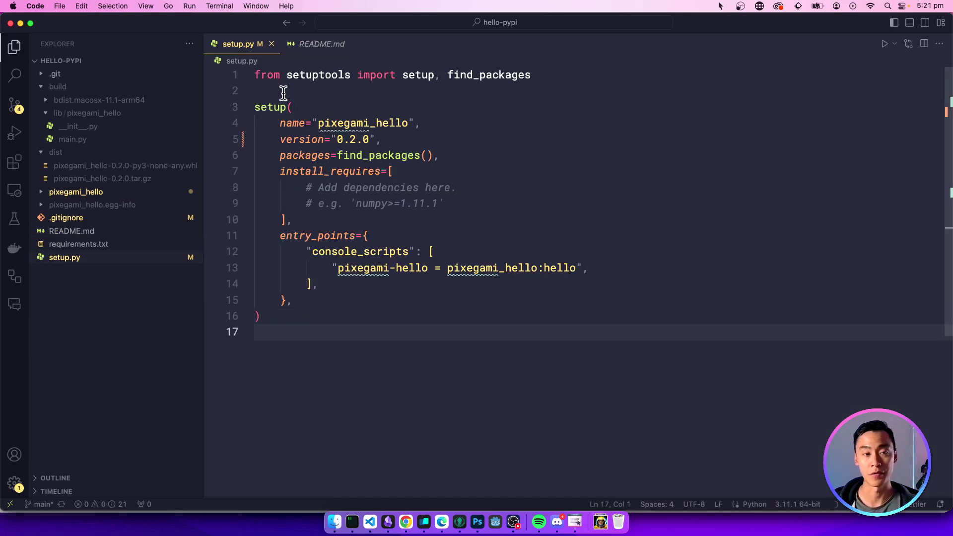
Insert code reading README.md into description below the imports, and save.
{"action": "left_click", "coordinate": [283, 91]}
{"action": "key", "text": "Return"}
{"action": "key", "text": "Return"}
{"action": "key", "text": "super+v"}
{"action": "key", "text": "Return"}
{"action": "key", "text": "super+s"}
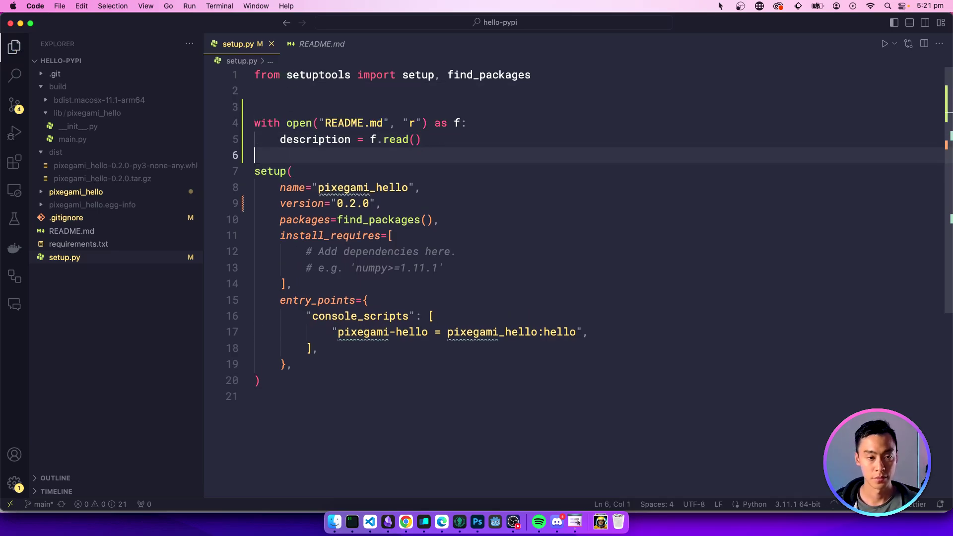
{"action": "left_click", "coordinate": [378, 123]}
{"action": "left_click", "coordinate": [320, 123]}
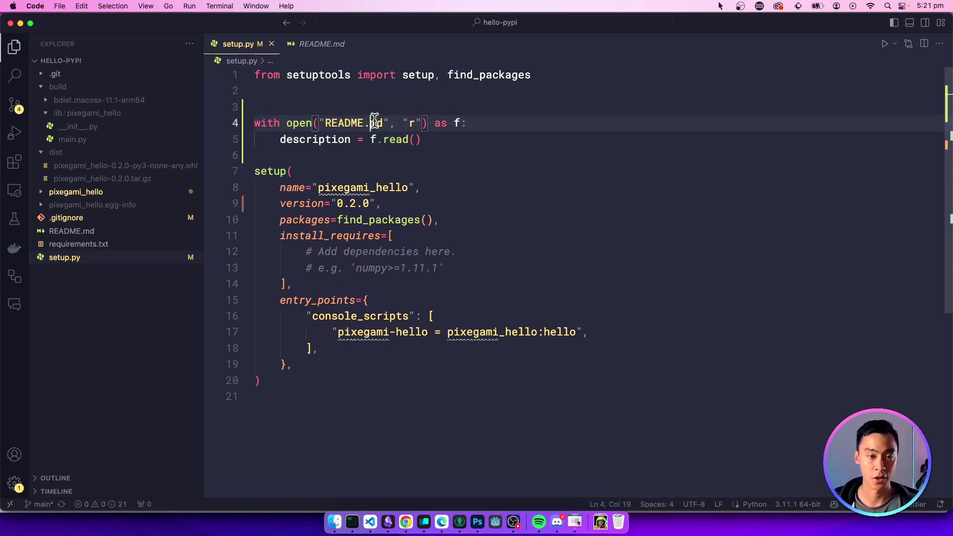
{"action": "left_click_drag", "start_coordinate": [383, 123], "coordinate": [325, 122]}
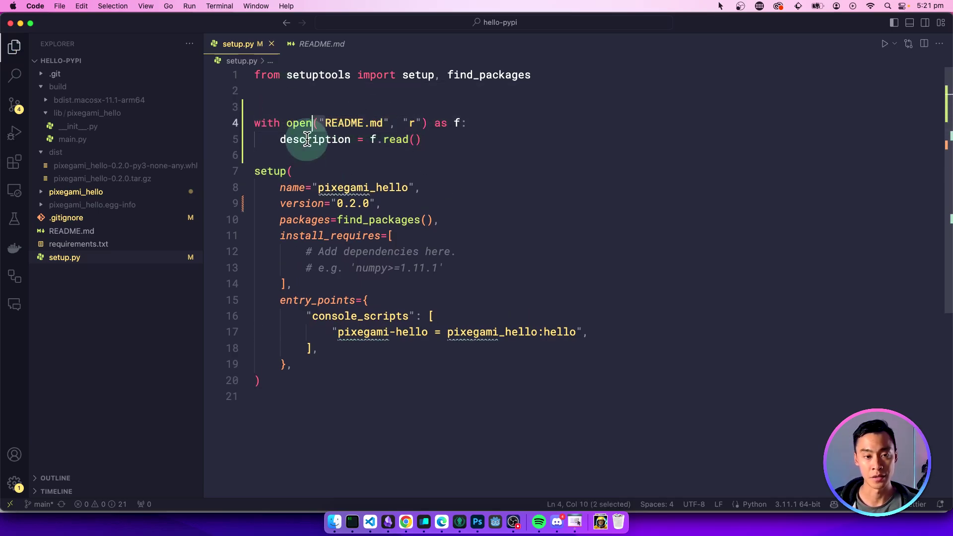
Add long_description and long_description_content_type arguments to setup() and save.
{"action": "left_click", "coordinate": [456, 363]}
{"action": "key", "text": "Return"}
{"action": "key", "text": "super+v"}
{"action": "key", "text": "super+s"}
{"action": "scroll", "coordinate": [494, 370], "scroll_direction": "down", "scroll_amount": 3}
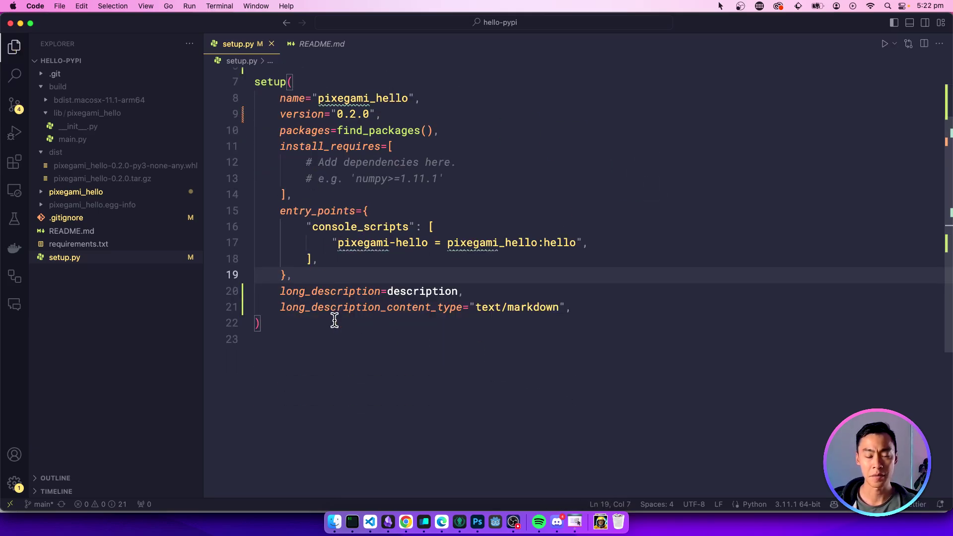
Review the long_description=description and text/markdown content-type lines.
{"action": "left_click", "coordinate": [334, 324]}
{"action": "left_click_drag", "start_coordinate": [280, 292], "coordinate": [382, 291]}
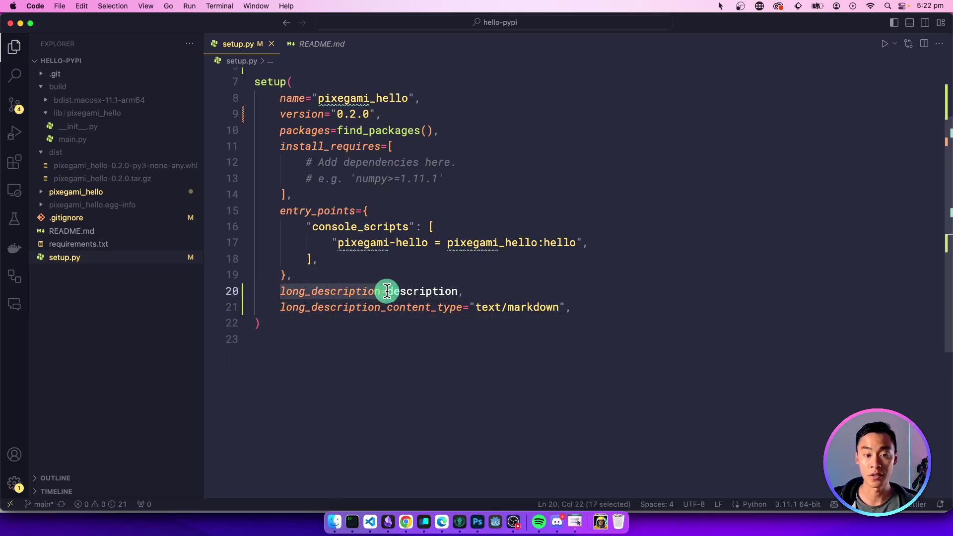
{"action": "left_click", "coordinate": [385, 323]}
{"action": "left_click", "coordinate": [395, 291]}
{"action": "double_click", "coordinate": [395, 291]}
{"action": "scroll", "coordinate": [396, 291], "scroll_direction": "up", "scroll_amount": 3}
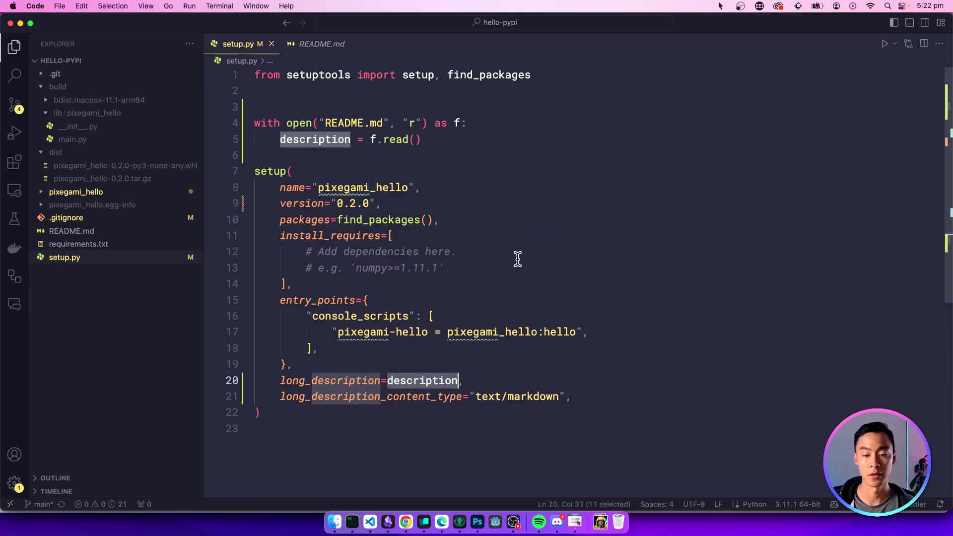
{"action": "left_click", "coordinate": [304, 396]}
{"action": "left_click_drag", "start_coordinate": [280, 396], "coordinate": [463, 396]}
{"action": "left_click", "coordinate": [410, 374]}
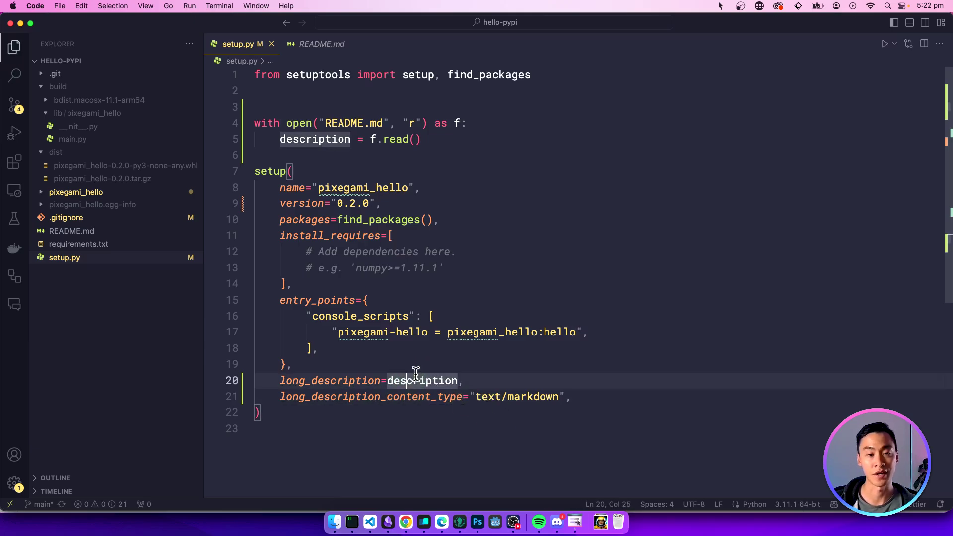
{"action": "left_click", "coordinate": [620, 284]}
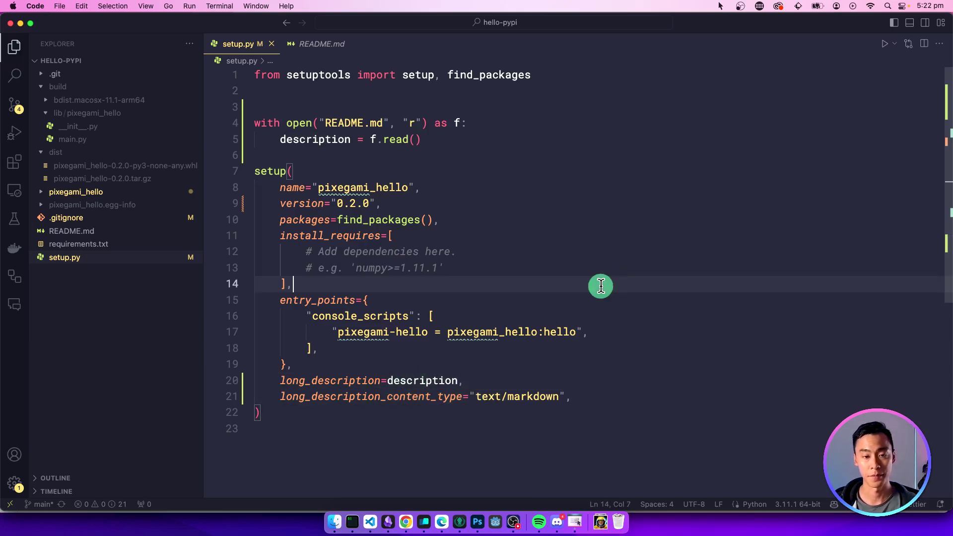
Bump the setup.py version to 0.3.0 and save.
{"action": "key", "text": "Up"}
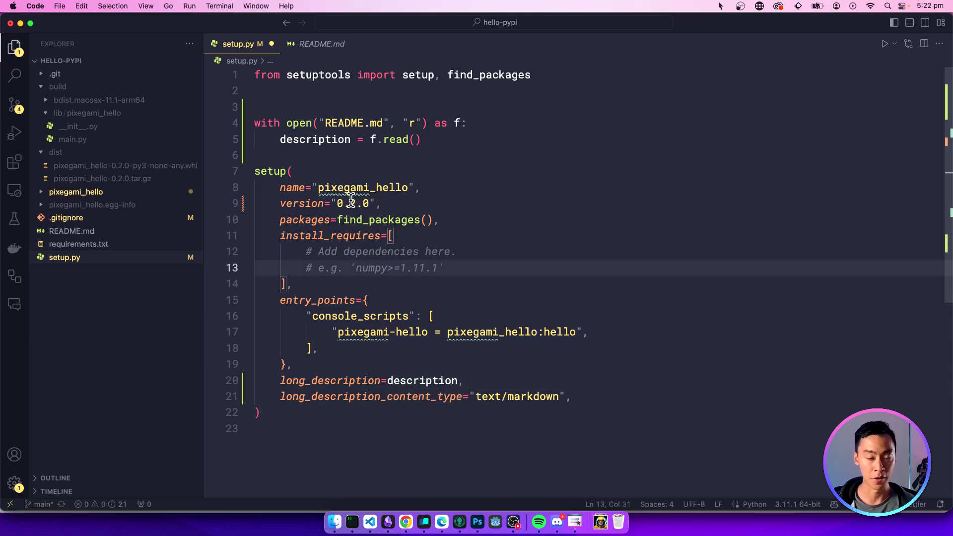
{"action": "double_click", "coordinate": [350, 203]}
{"action": "type", "text": "3"}
{"action": "key", "text": "cmd+s"}
{"action": "left_click", "coordinate": [463, 281]}
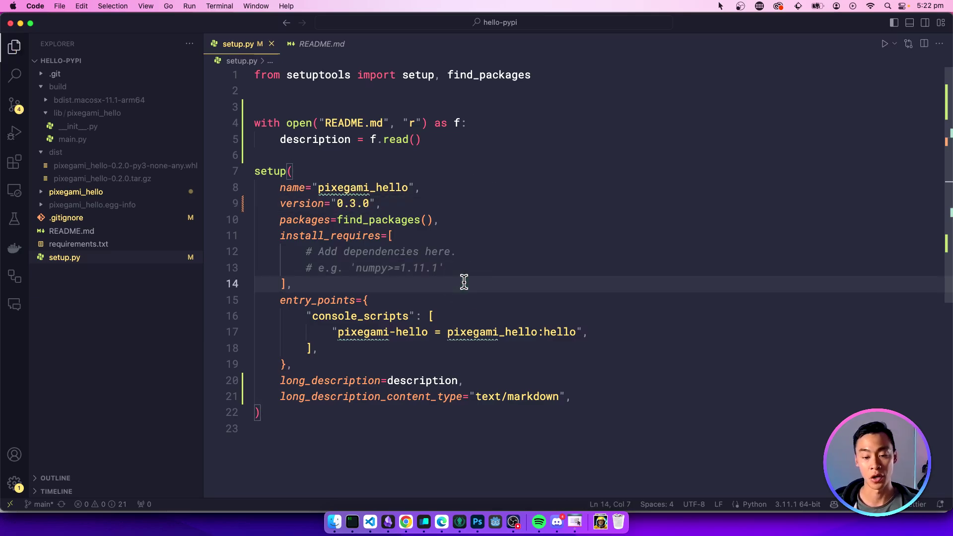
Build the 0.3.0 distributions and upload them to PyPI with twine.
{"action": "key", "text": "ctrl+grave"}
{"action": "type", "text": "python"}
{"action": "key", "text": "Right"}
{"action": "key", "text": "Return"}
{"action": "type", "text": "clear"}
{"action": "key", "text": "Return"}
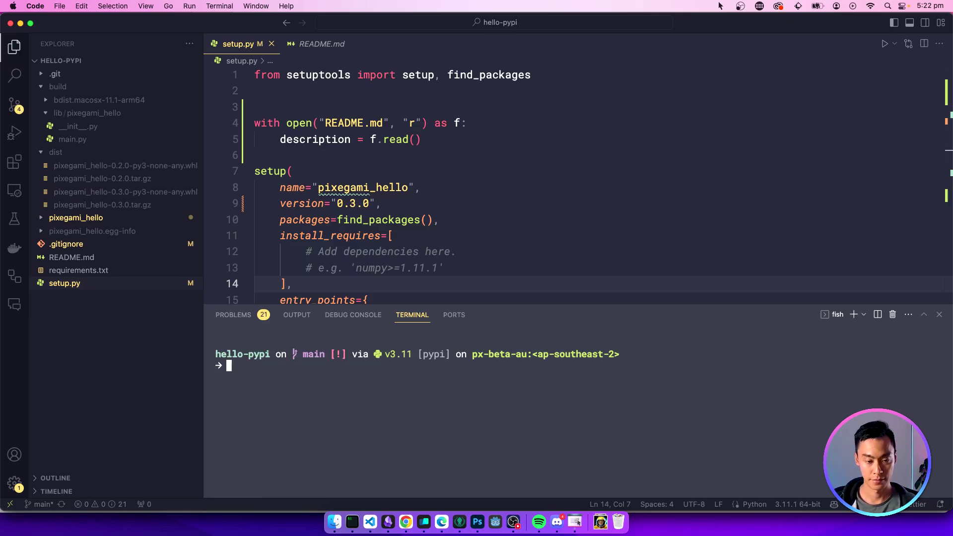
{"action": "type", "text": "t"}
{"action": "key", "text": "Right"}
{"action": "key", "text": "Return"}
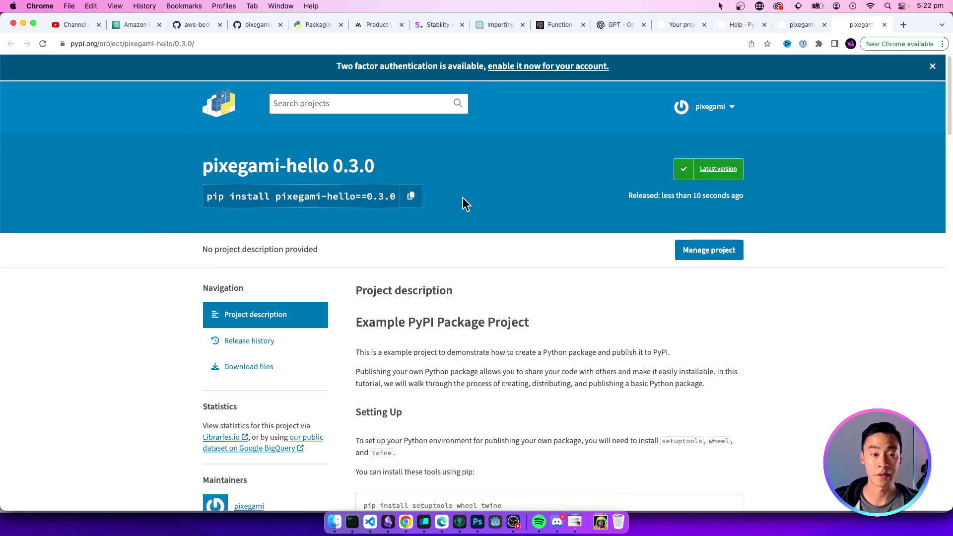
{"action": "scroll", "coordinate": [494, 237], "scroll_direction": "down", "scroll_amount": 2}
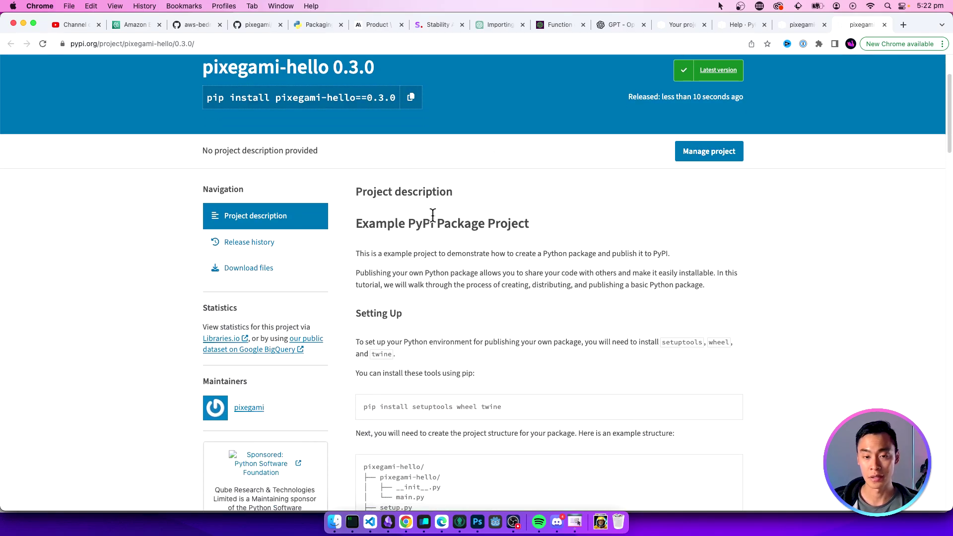
{"action": "scroll", "coordinate": [477, 224], "scroll_direction": "down", "scroll_amount": 3}
{"action": "scroll", "coordinate": [471, 221], "scroll_direction": "down", "scroll_amount": 3}
{"action": "scroll", "coordinate": [477, 223], "scroll_direction": "down", "scroll_amount": 3}
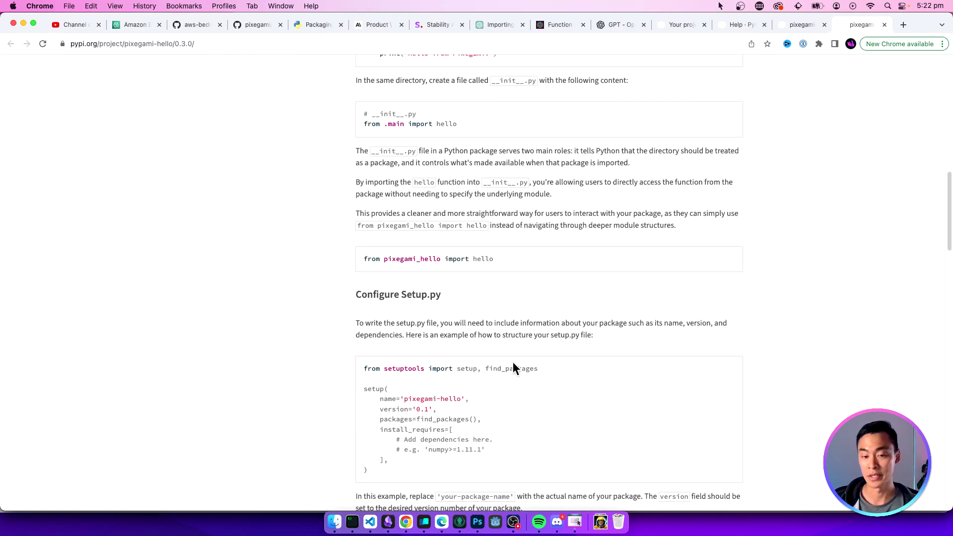
{"action": "scroll", "coordinate": [521, 336], "scroll_direction": "down", "scroll_amount": 4}
{"action": "scroll", "coordinate": [537, 297], "scroll_direction": "down", "scroll_amount": 3}
{"action": "scroll", "coordinate": [576, 388], "scroll_direction": "down", "scroll_amount": 3}
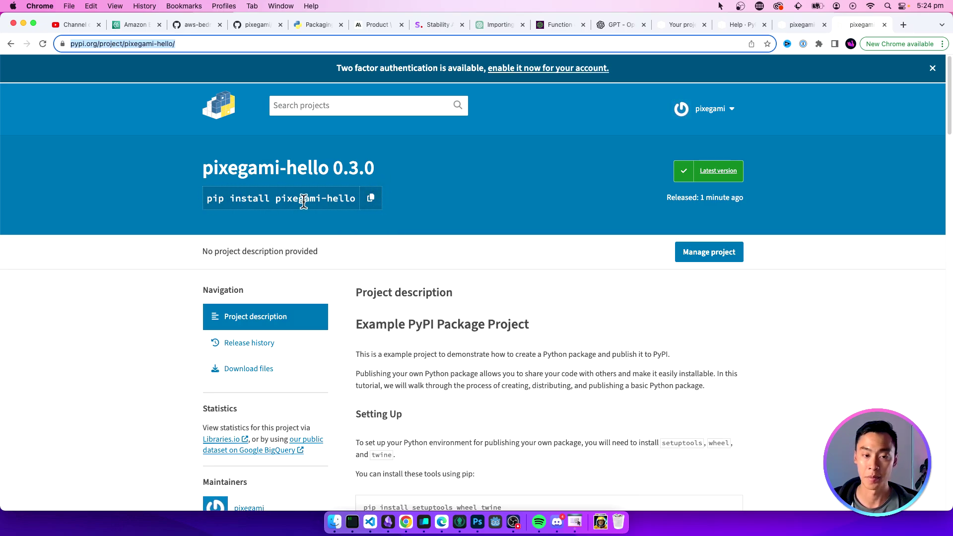
Copy the pixegami-hello 0.3.0 pip install command from PyPI and return to the terminal.
{"action": "left_click", "coordinate": [371, 198]}
{"action": "key", "text": "super+Tab"}
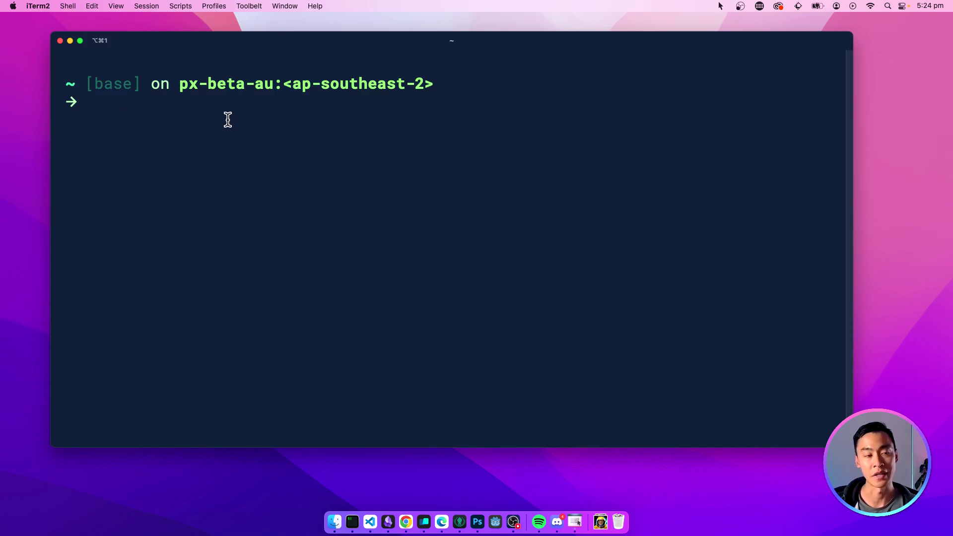
{"action": "type", "text": "pip install pixegami-hello"}
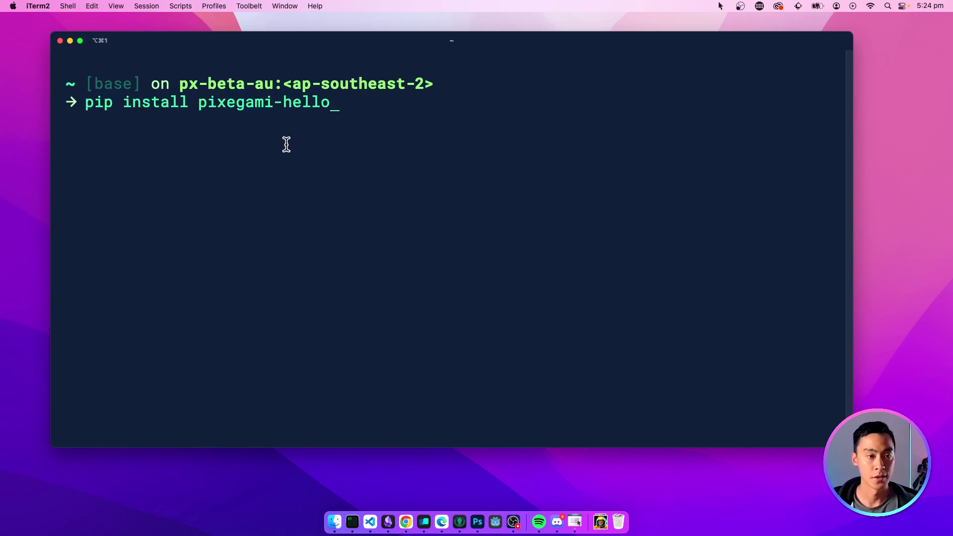
Install pixegami-hello via pip, run it to print "Hello from Pixegami!", and highlight the output.
{"action": "key", "text": "Return"}
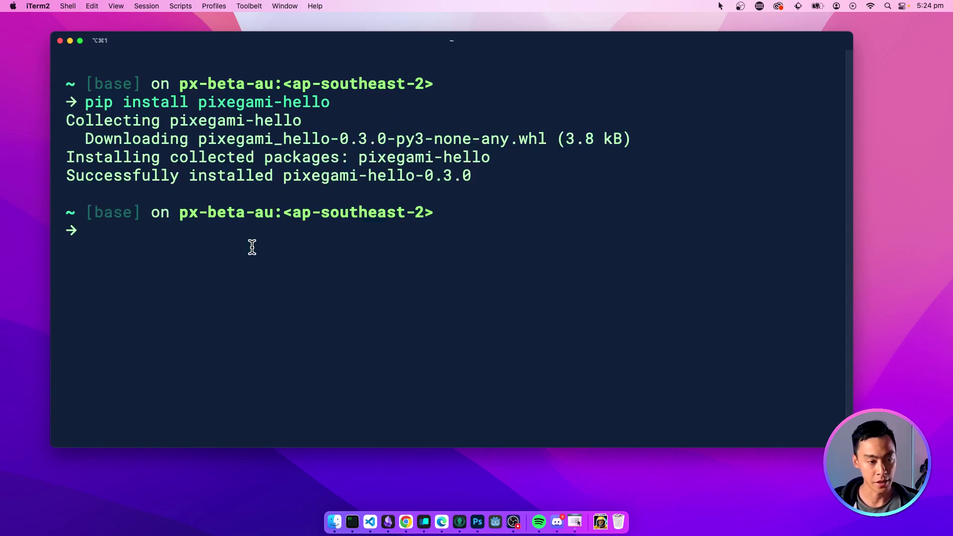
{"action": "type", "text": "pixega"}
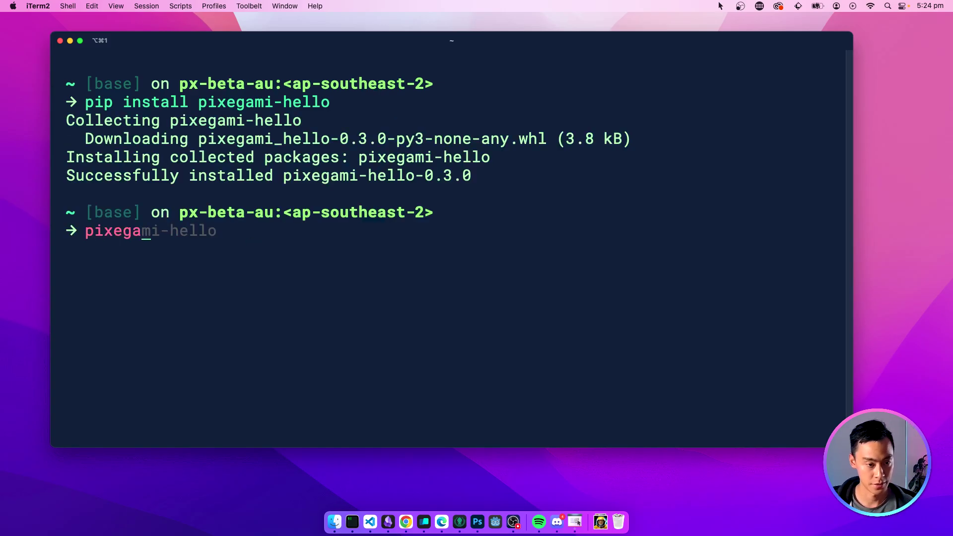
{"action": "key", "text": "Right"}
{"action": "key", "text": "Return"}
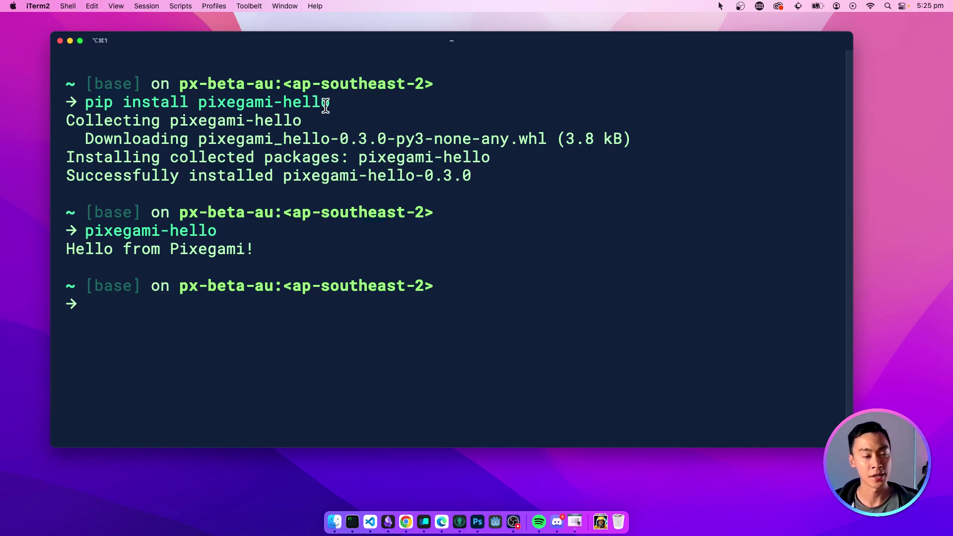
{"action": "mouse_move", "coordinate": [332, 104]}
{"action": "left_mouse_down"}
{"action": "mouse_move", "coordinate": [98, 113]}
{"action": "mouse_move", "coordinate": [83, 102]}
{"action": "left_mouse_up"}
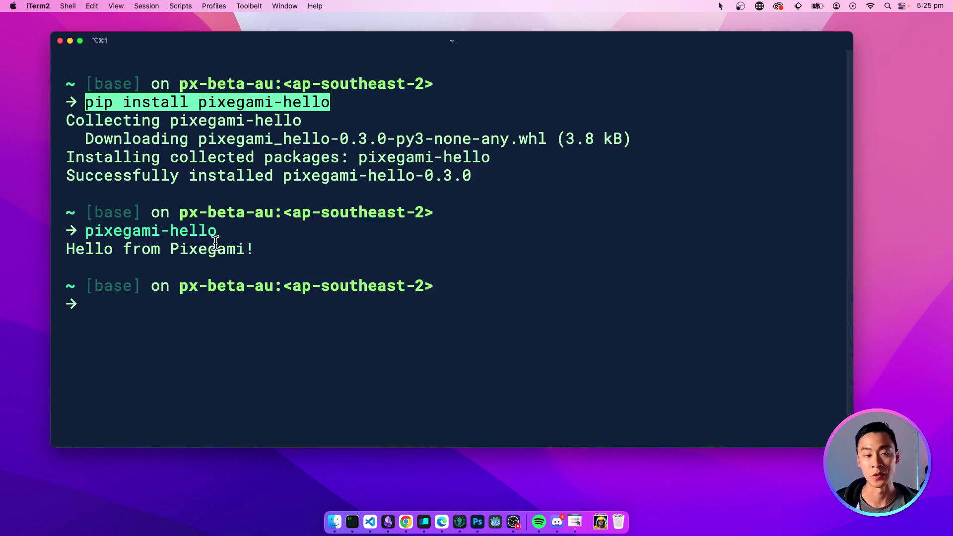
{"action": "left_click_drag", "start_coordinate": [261, 248], "coordinate": [59, 235]}
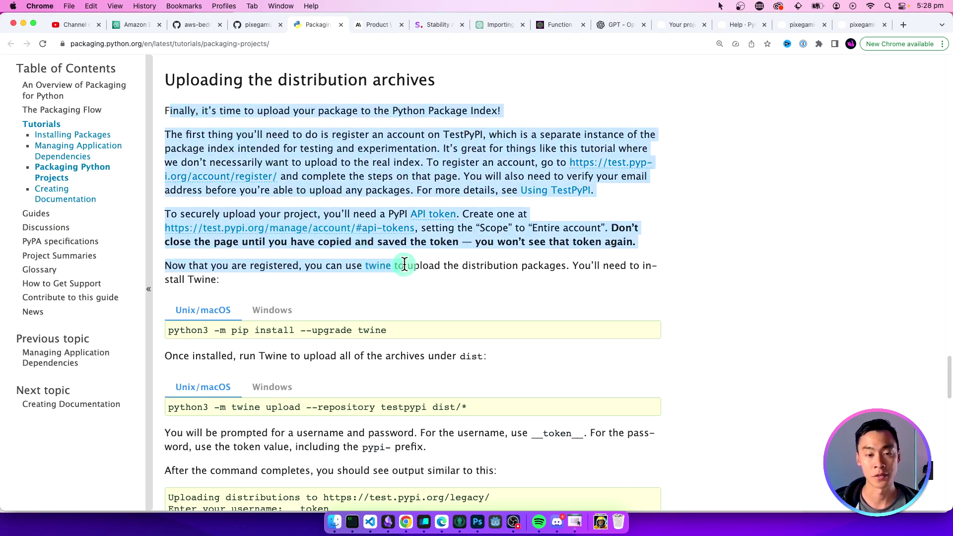
Highlight the tutorial's TestPyPI upload instructions, then clear the selection.
{"action": "left_click_drag", "start_coordinate": [172, 106], "coordinate": [443, 148]}
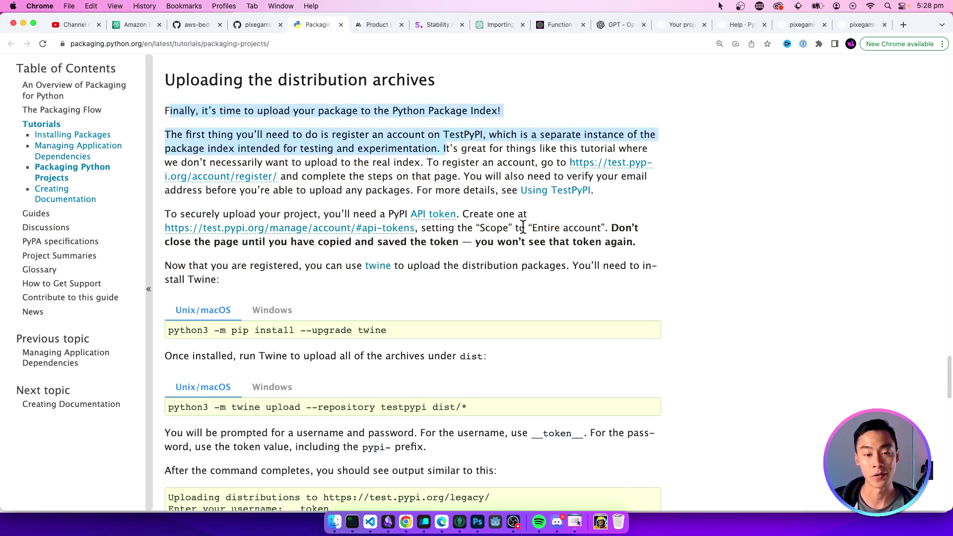
{"action": "left_click", "coordinate": [543, 225]}
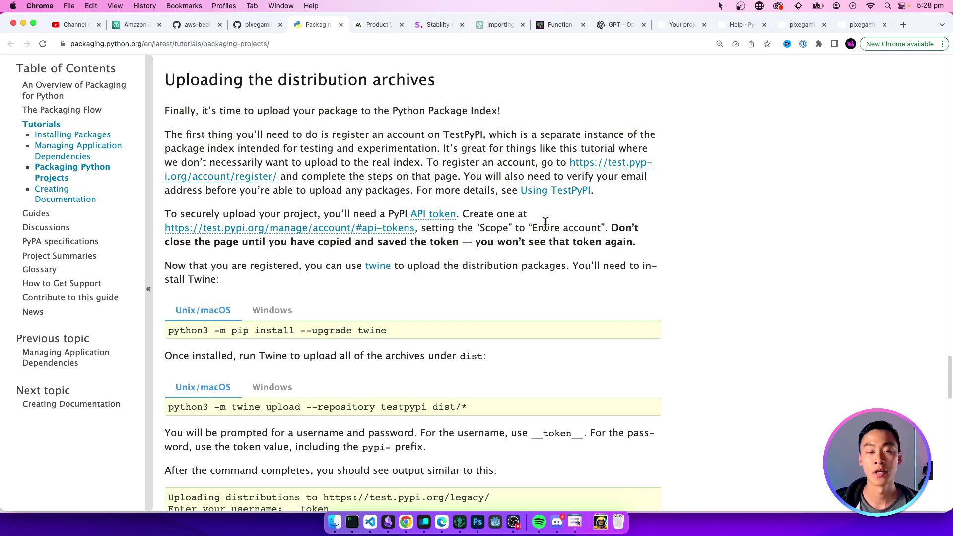
{"action": "scroll", "coordinate": [442, 325], "scroll_direction": "down", "scroll_amount": 2}
{"action": "scroll", "coordinate": [441, 320], "scroll_direction": "down", "scroll_amount": 3}
{"action": "scroll", "coordinate": [486, 262], "scroll_direction": "down", "scroll_amount": 2}
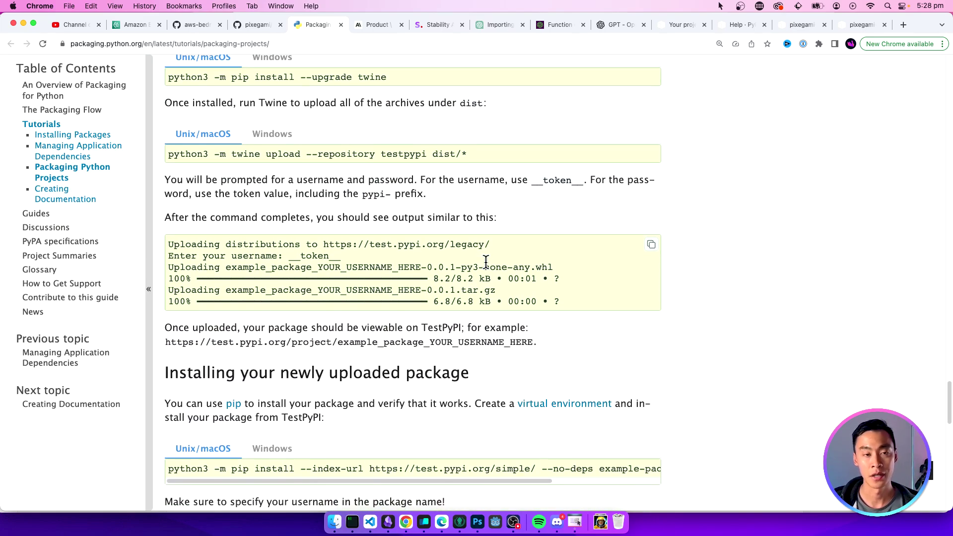
{"action": "scroll", "coordinate": [485, 262], "scroll_direction": "up", "scroll_amount": 2}
{"action": "scroll", "coordinate": [361, 153], "scroll_direction": "up", "scroll_amount": 2}
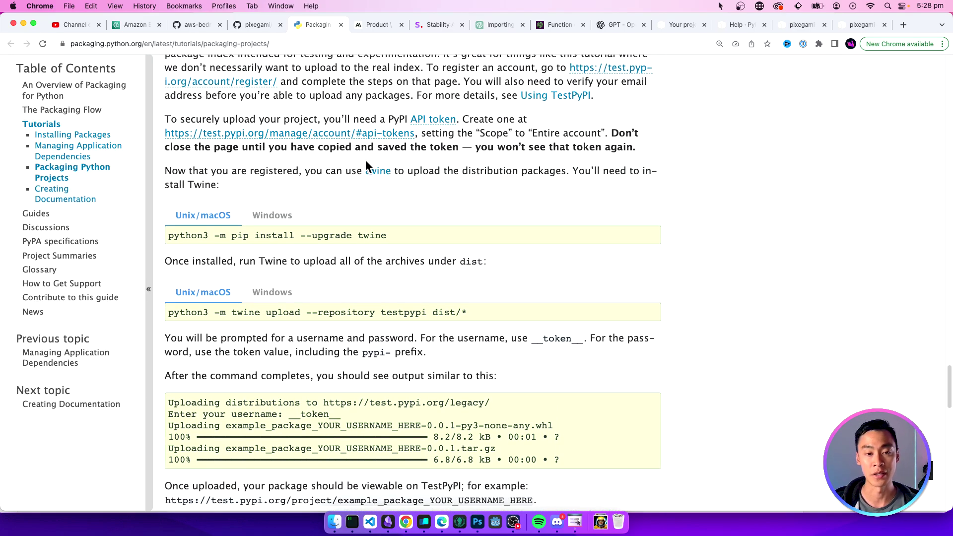
{"action": "scroll", "coordinate": [399, 198], "scroll_direction": "up", "scroll_amount": 2}
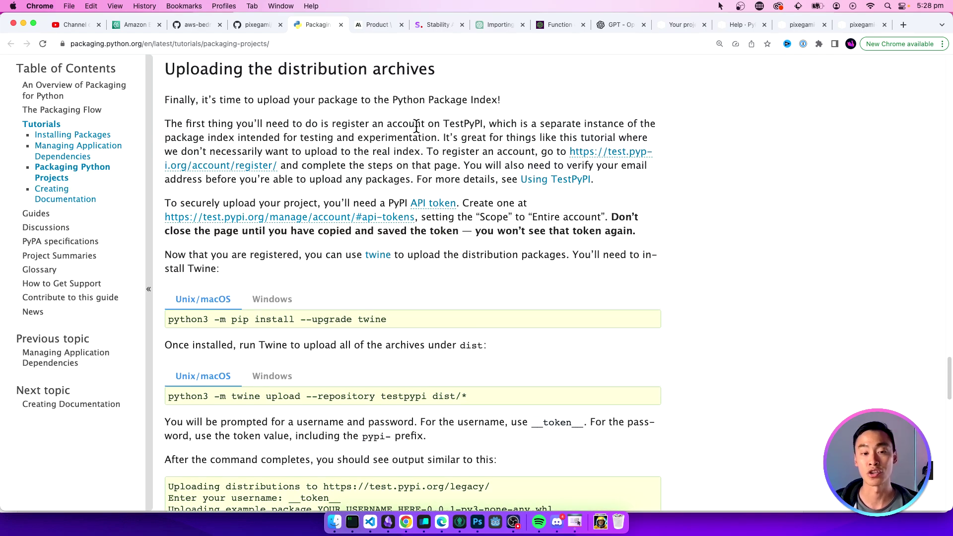